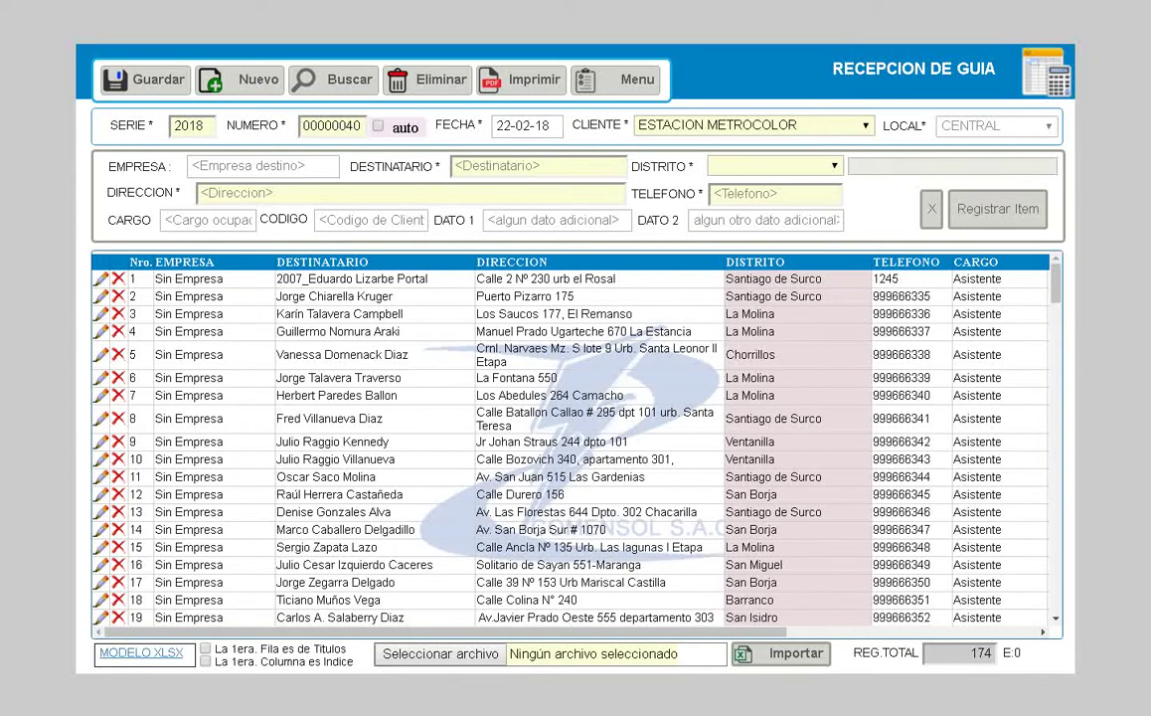
Start a new guide item for company ABC with the recipient's name and district Ancón
left_click(250, 86)
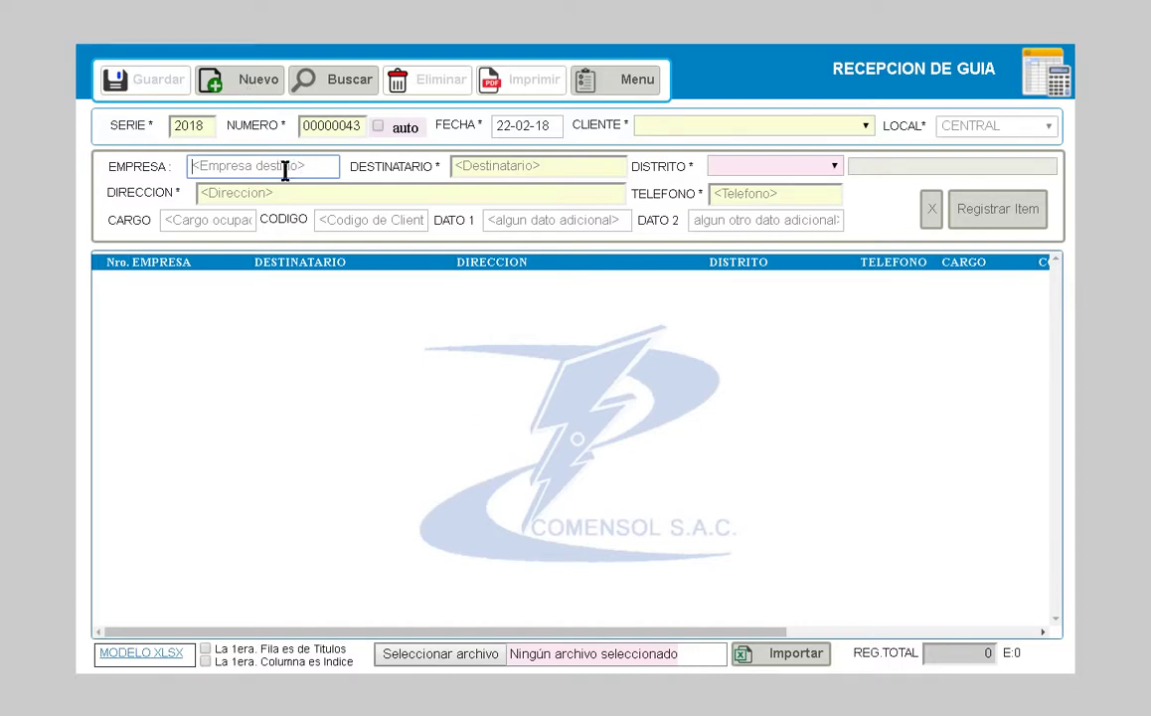
type("ABC")
left_click(486, 162)
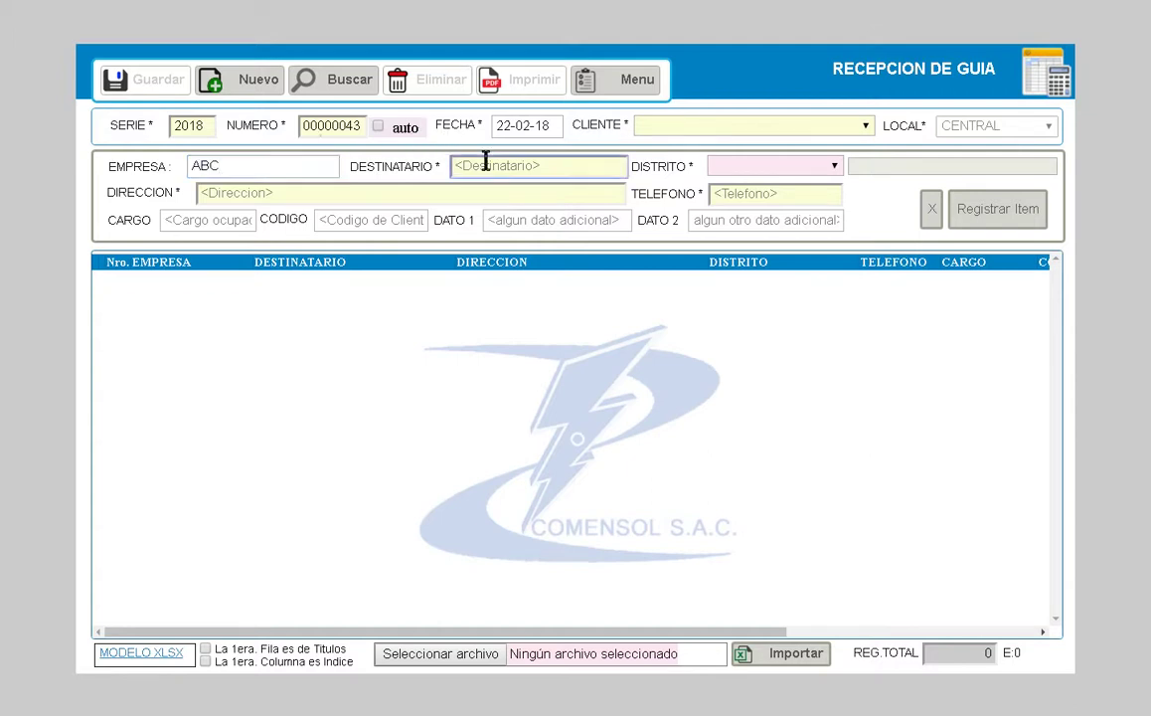
type("Sr Jime")
type("nez")
left_click(766, 165)
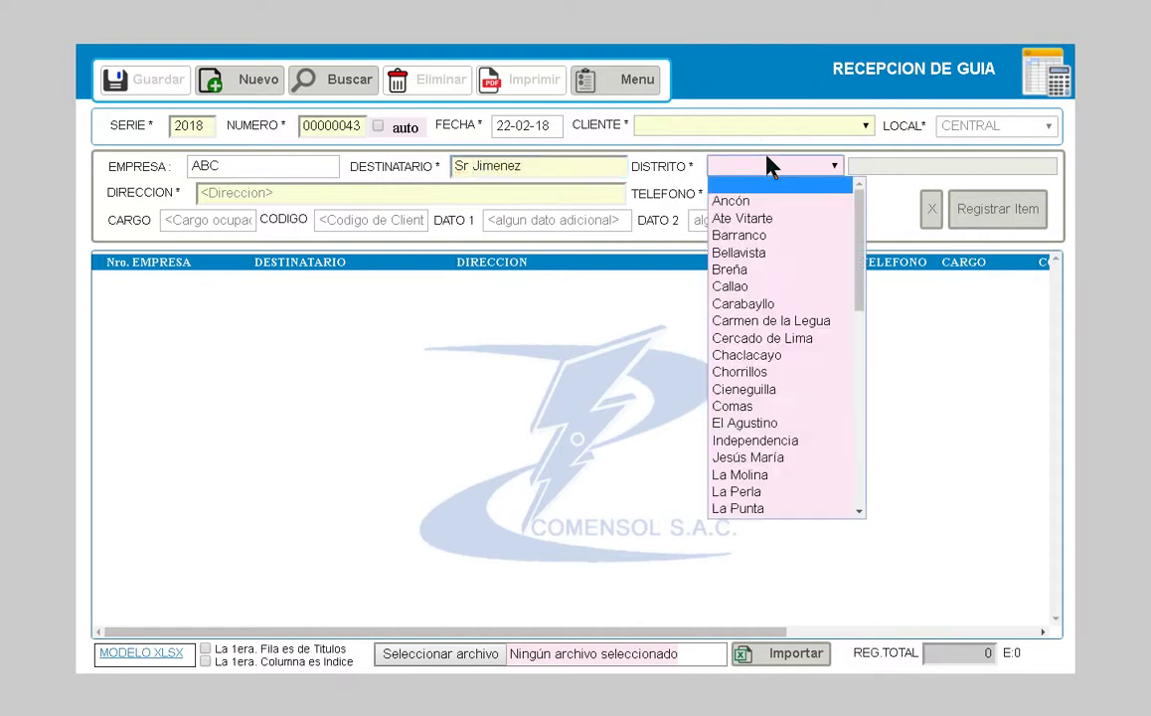
key("Up")
key("Return")
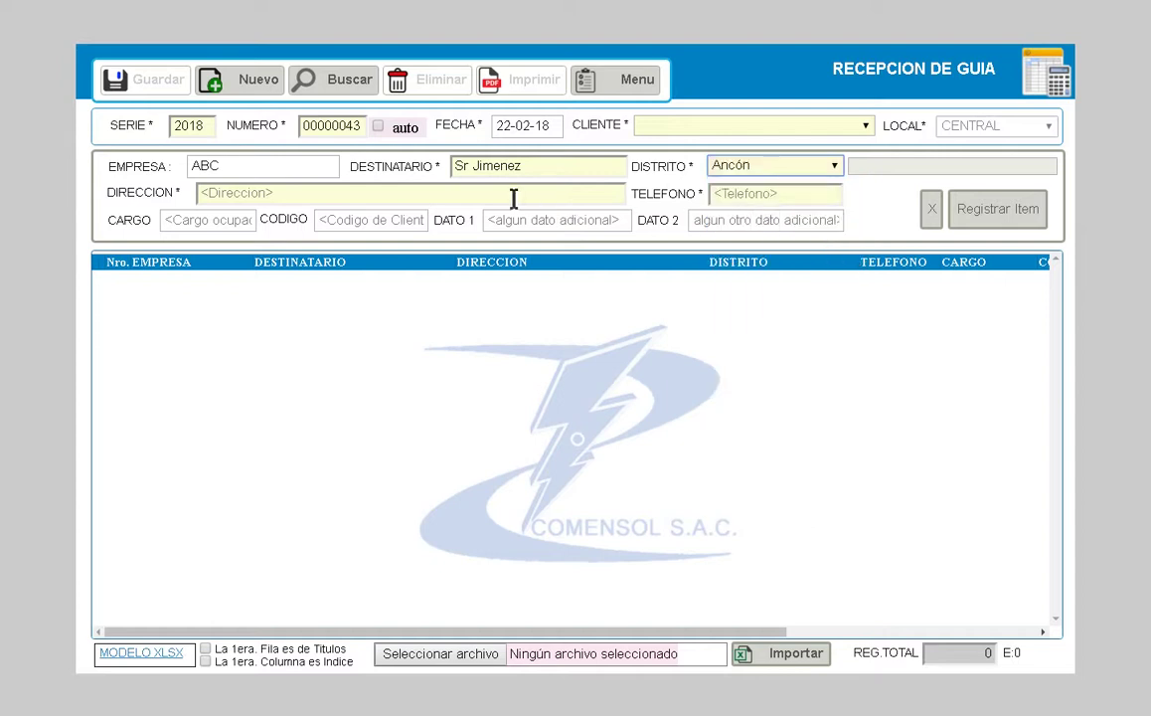
Fill in the address, phone, position Asistente, client code, and '--' as first extra data
left_click(481, 196)
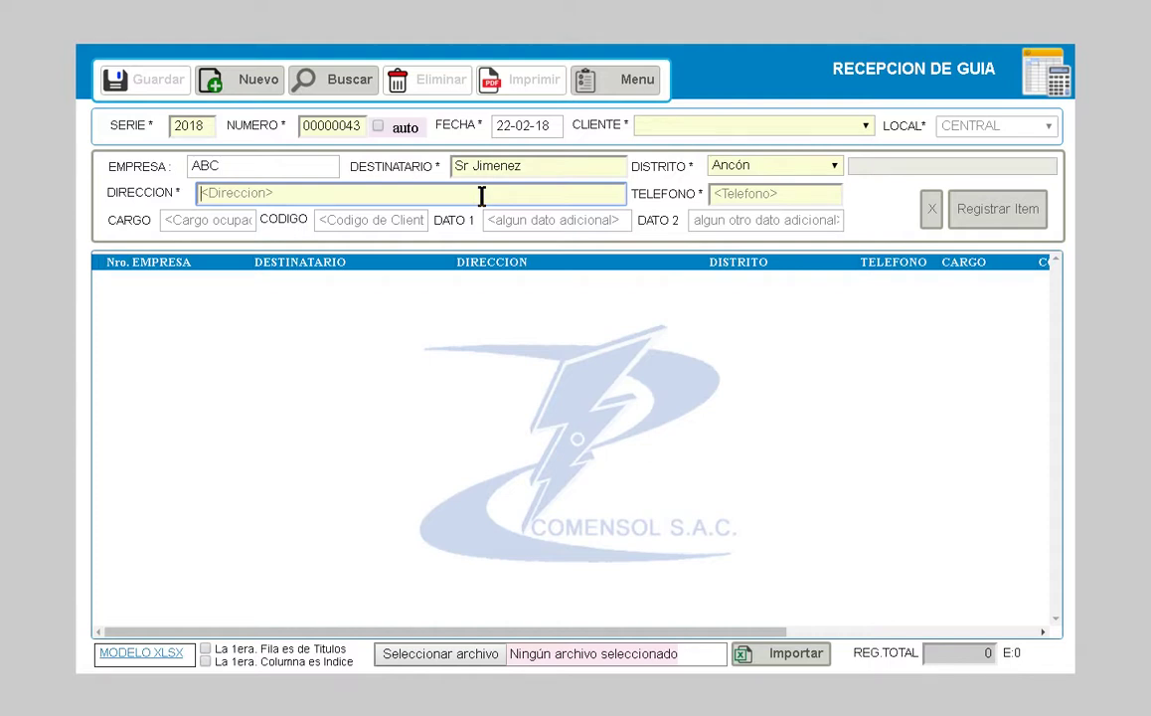
type("Av Ma")
type("gnolias")
left_click(745, 198)
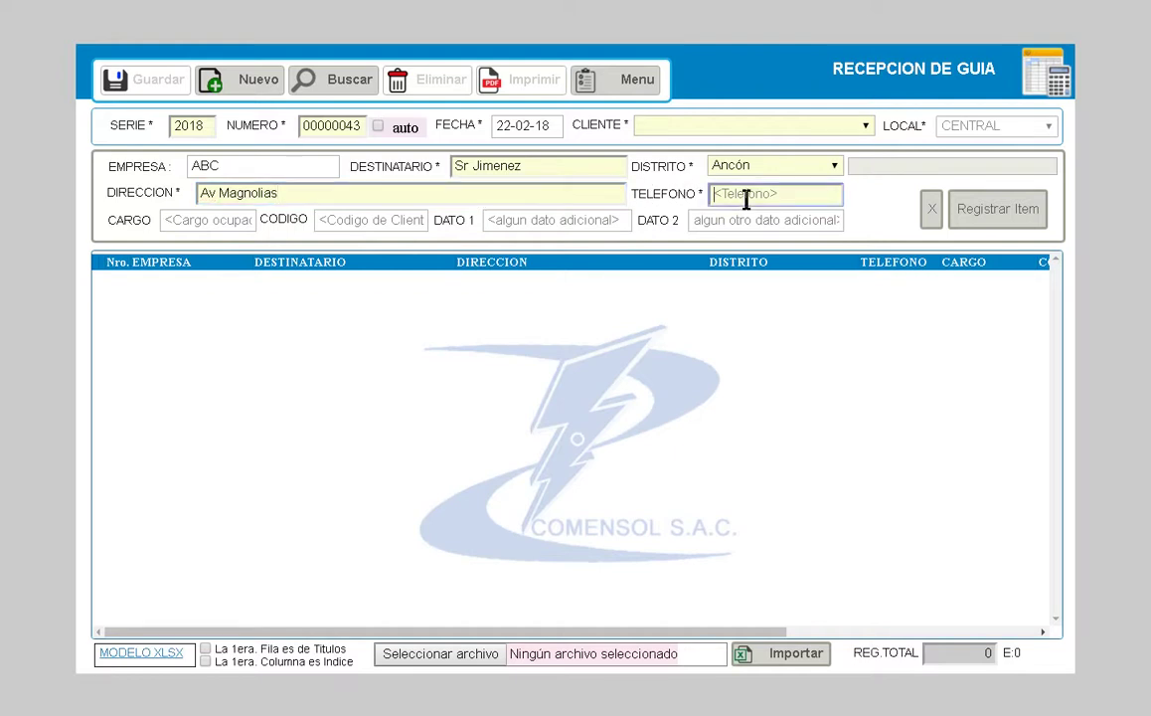
type("54")
type("5453748")
left_click(231, 219)
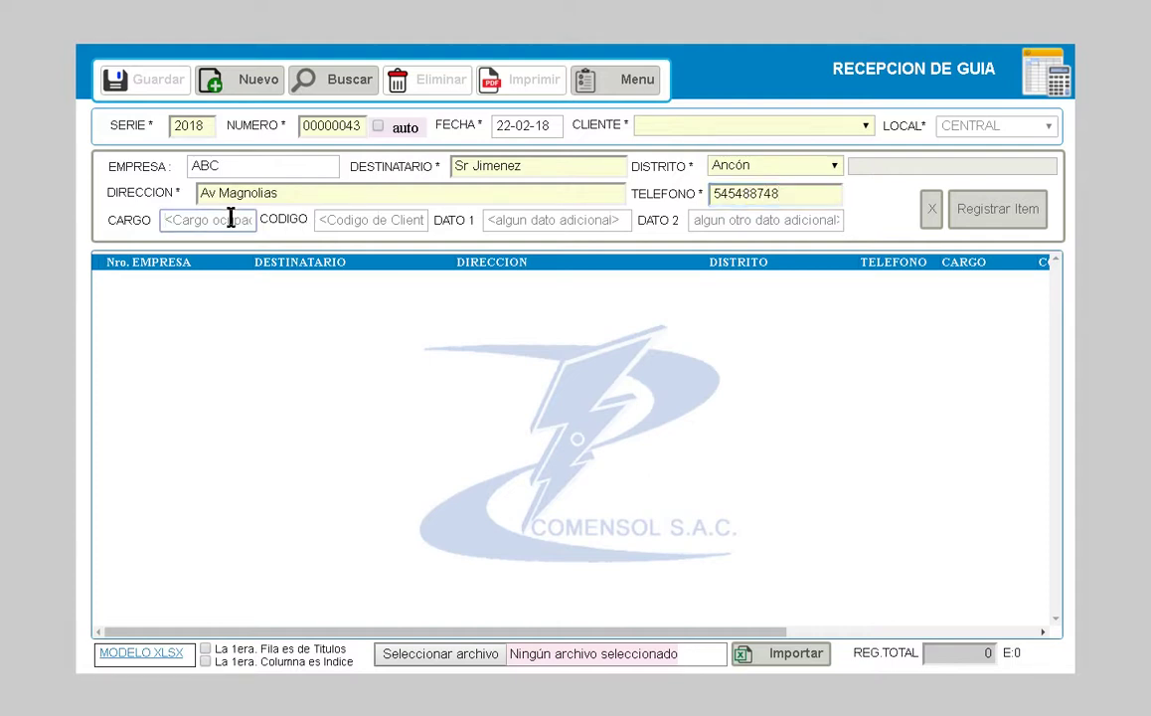
type("Asistente")
left_click(381, 214)
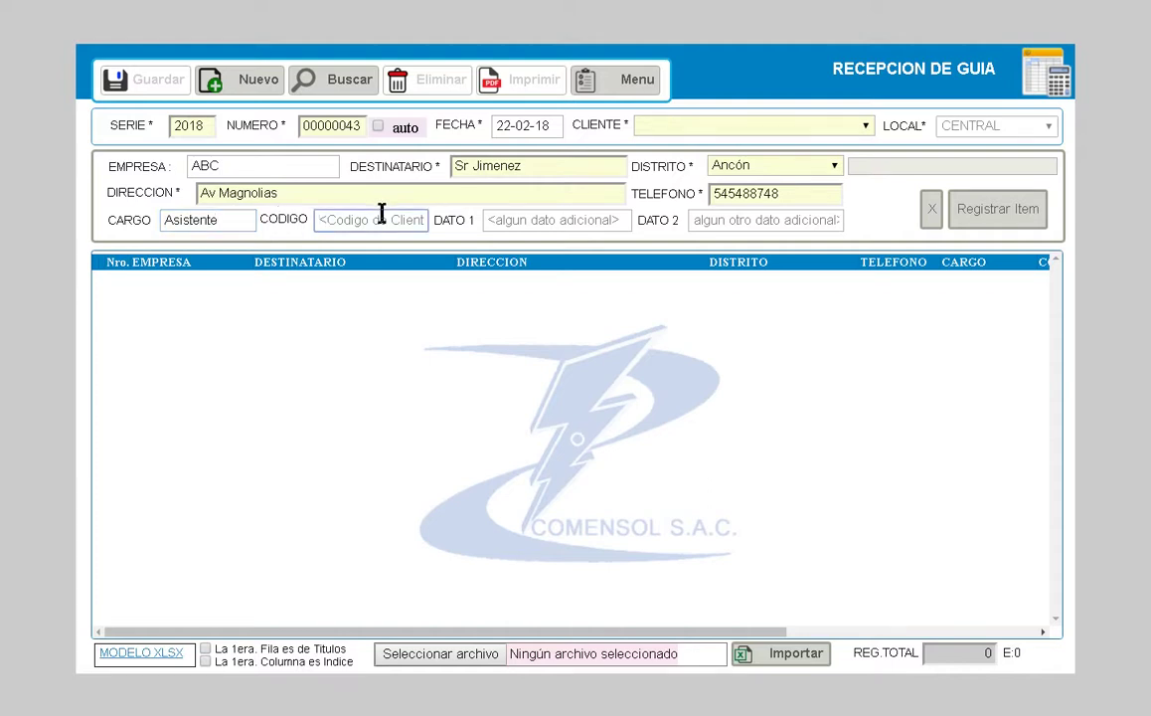
type("78894941")
left_click(585, 221)
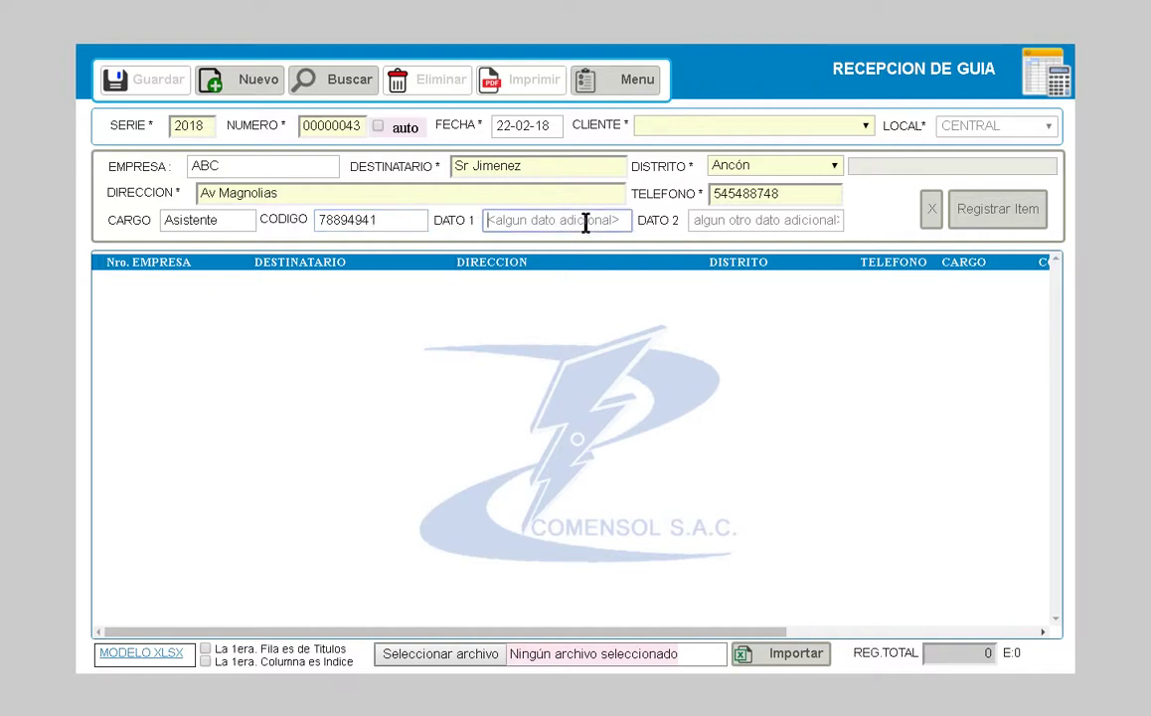
type("--")
left_click(757, 220)
Register the ABC item with '--' extra data, then begin a BBC item in district Barranco
type("--")
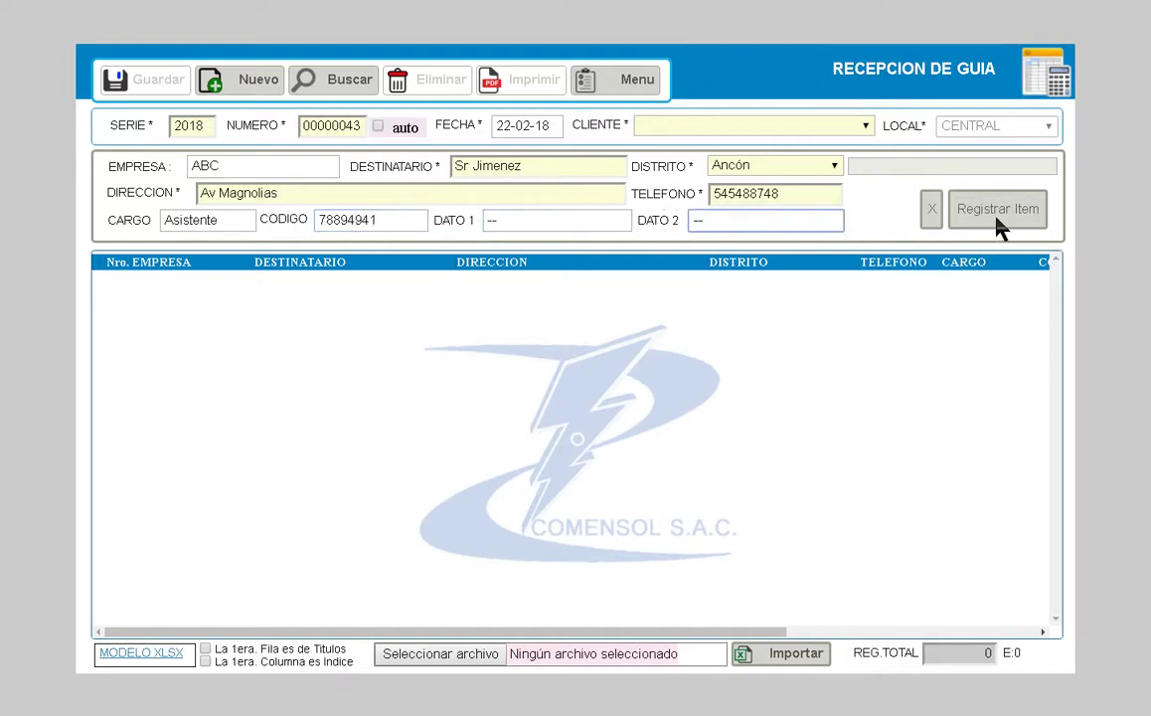
left_click(997, 219)
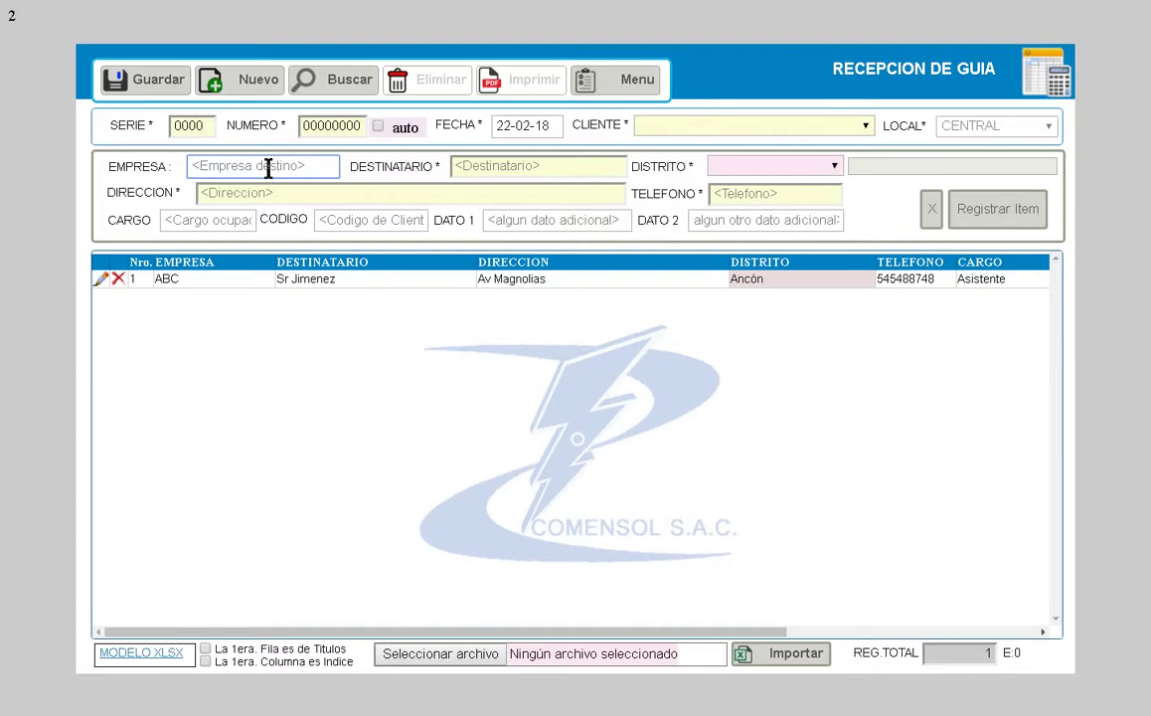
type("BBC")
left_click(558, 169)
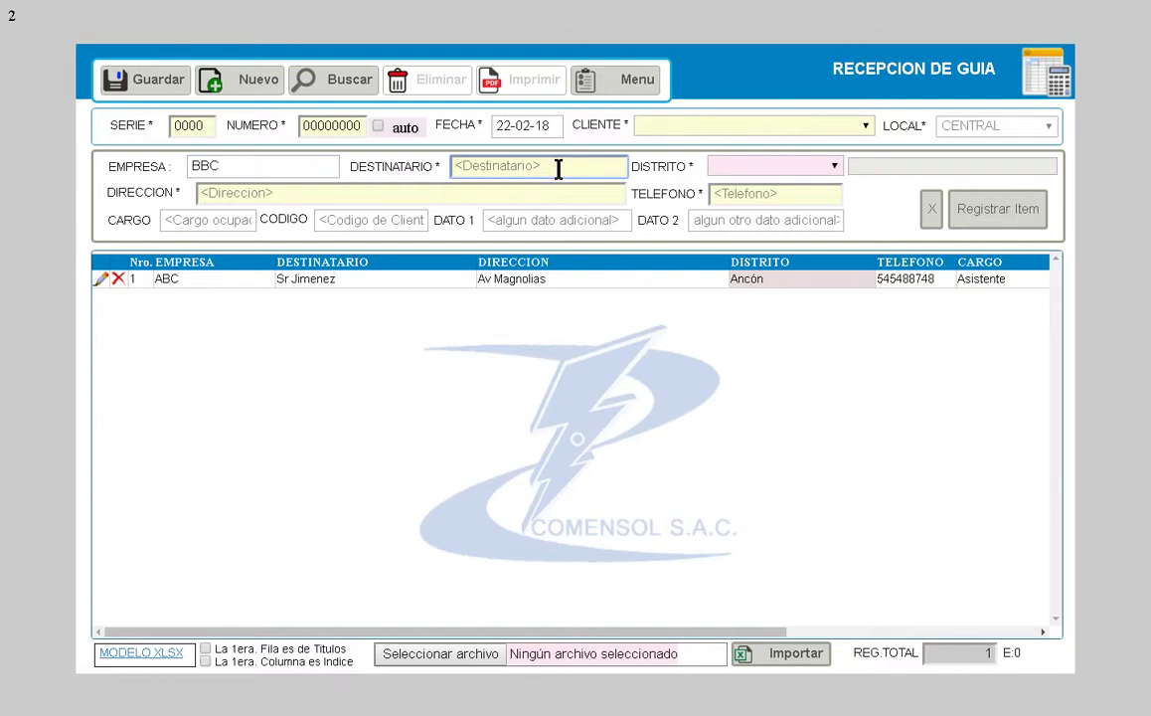
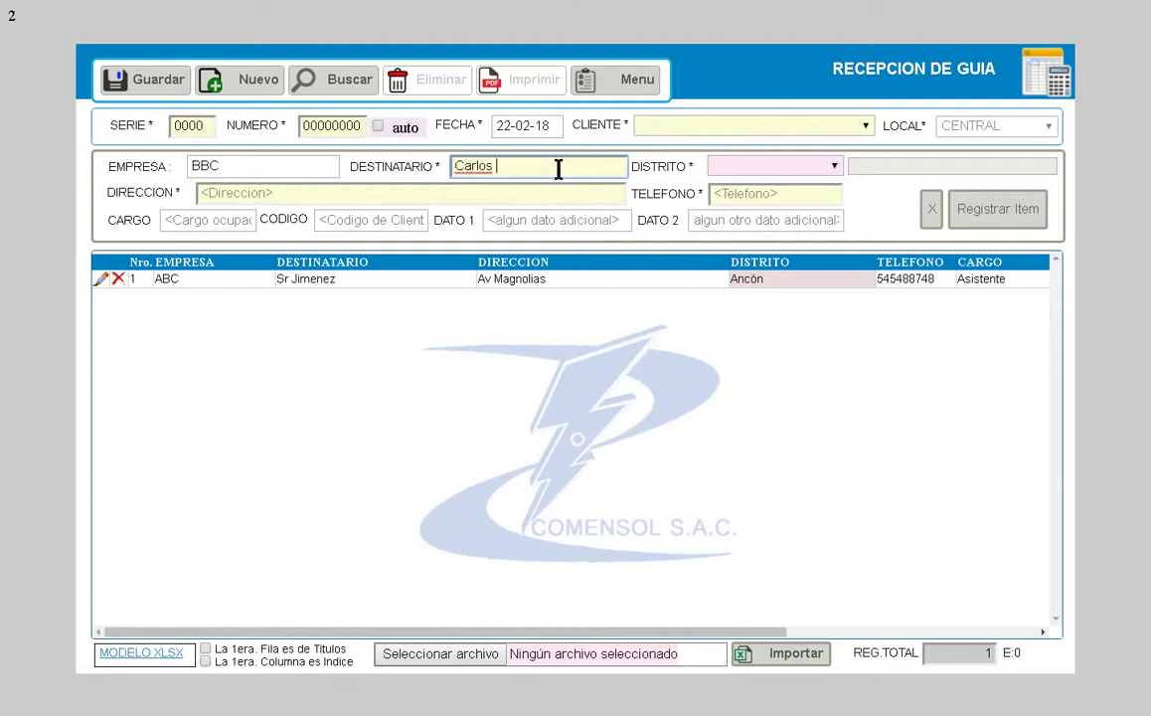
left_click(758, 165)
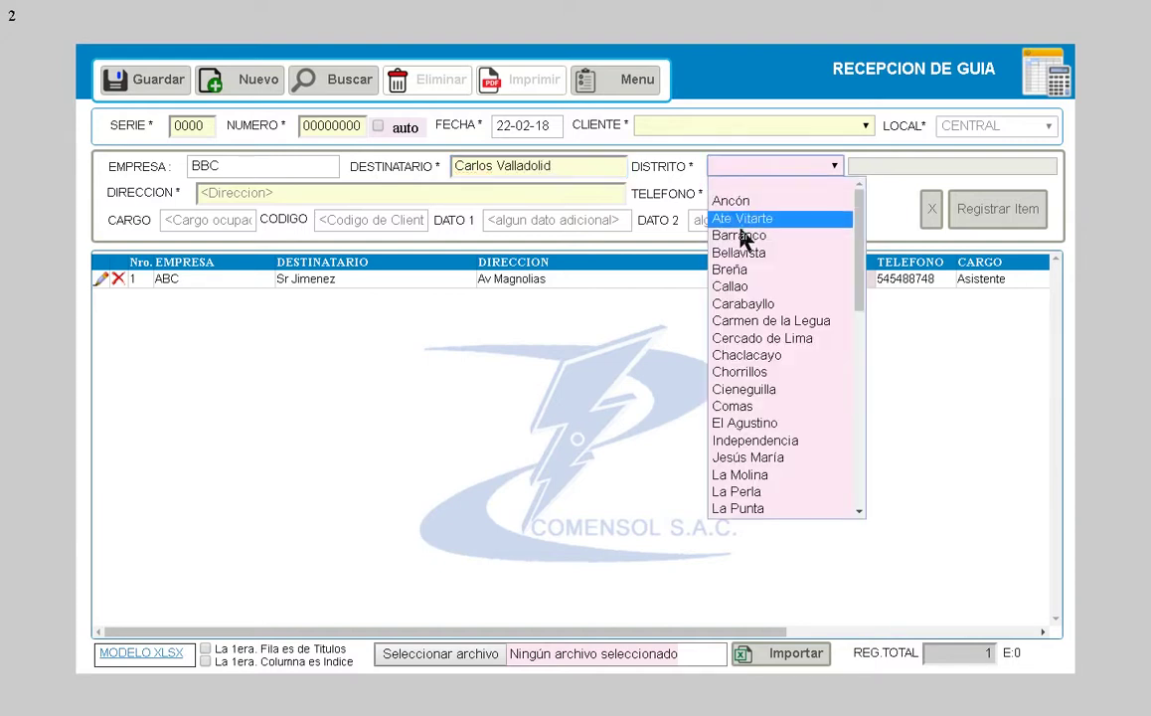
left_click(741, 234)
Enter the BBC item's address, phone and position Contador, and register it
left_click(456, 192)
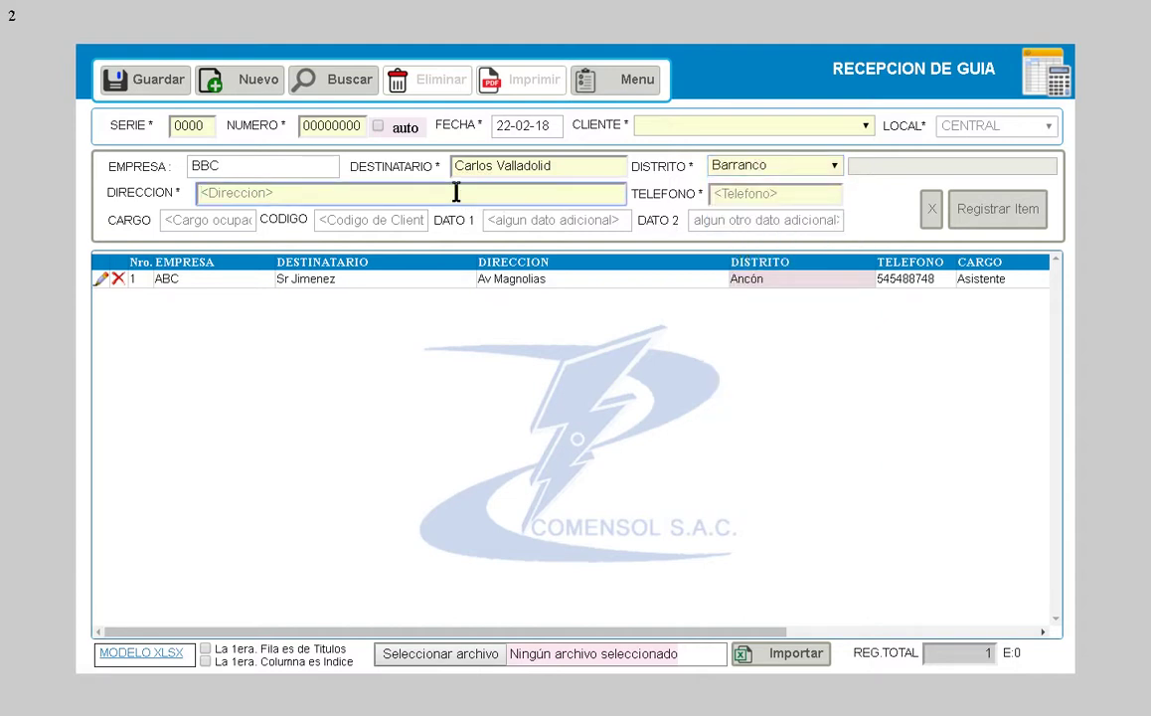
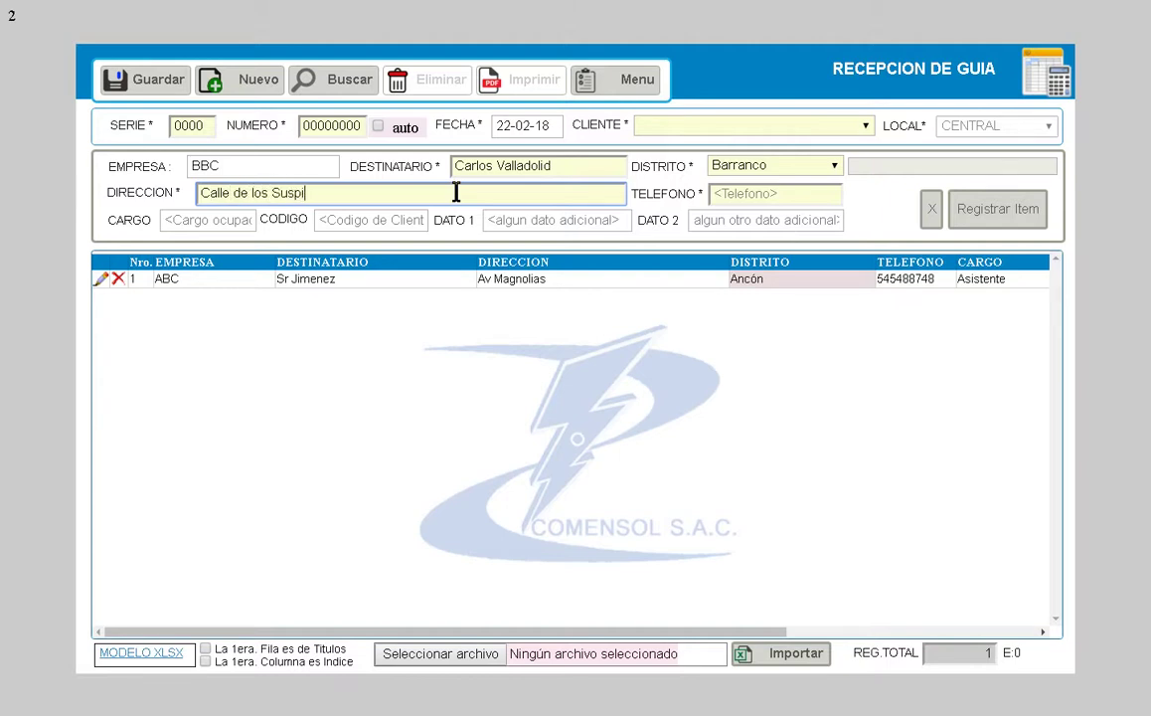
left_click(731, 194)
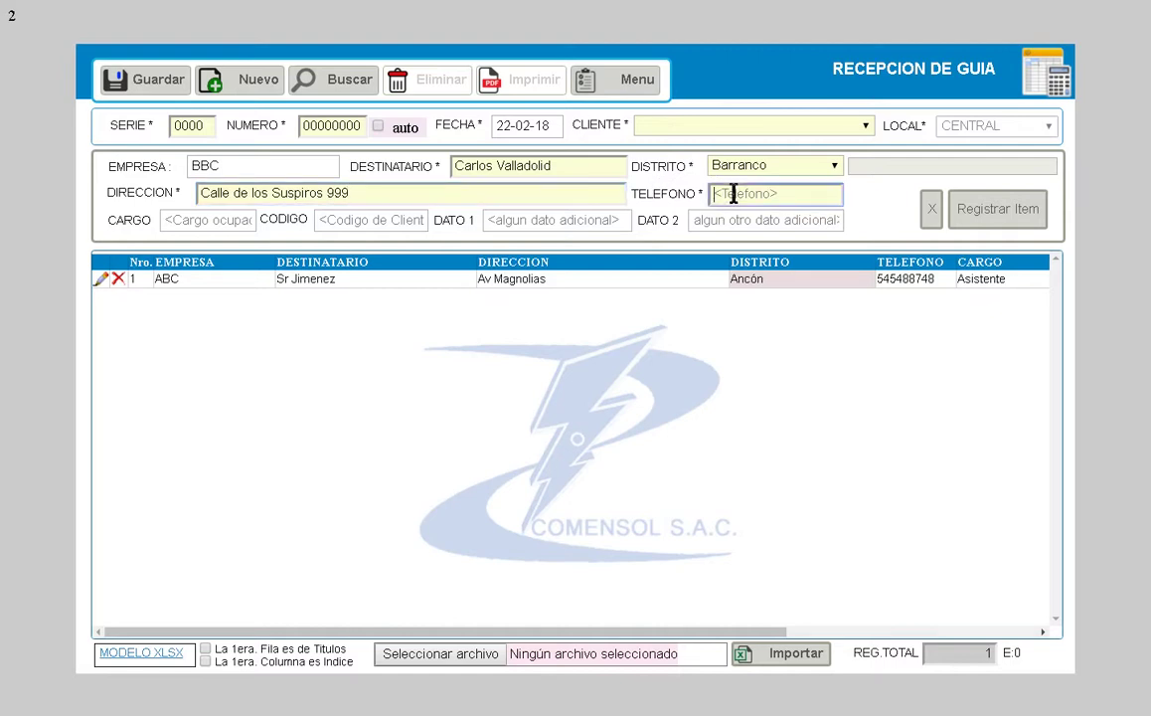
type("786737654")
left_click(219, 220)
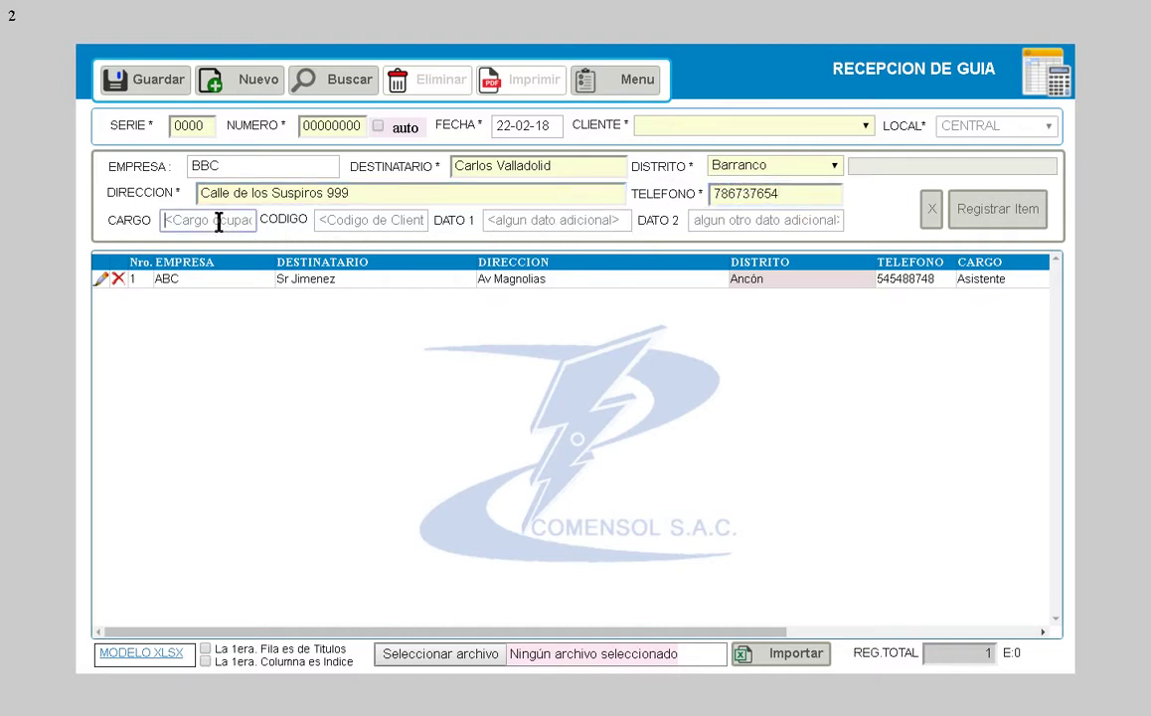
type("Cont")
type("ador")
left_click(1001, 220)
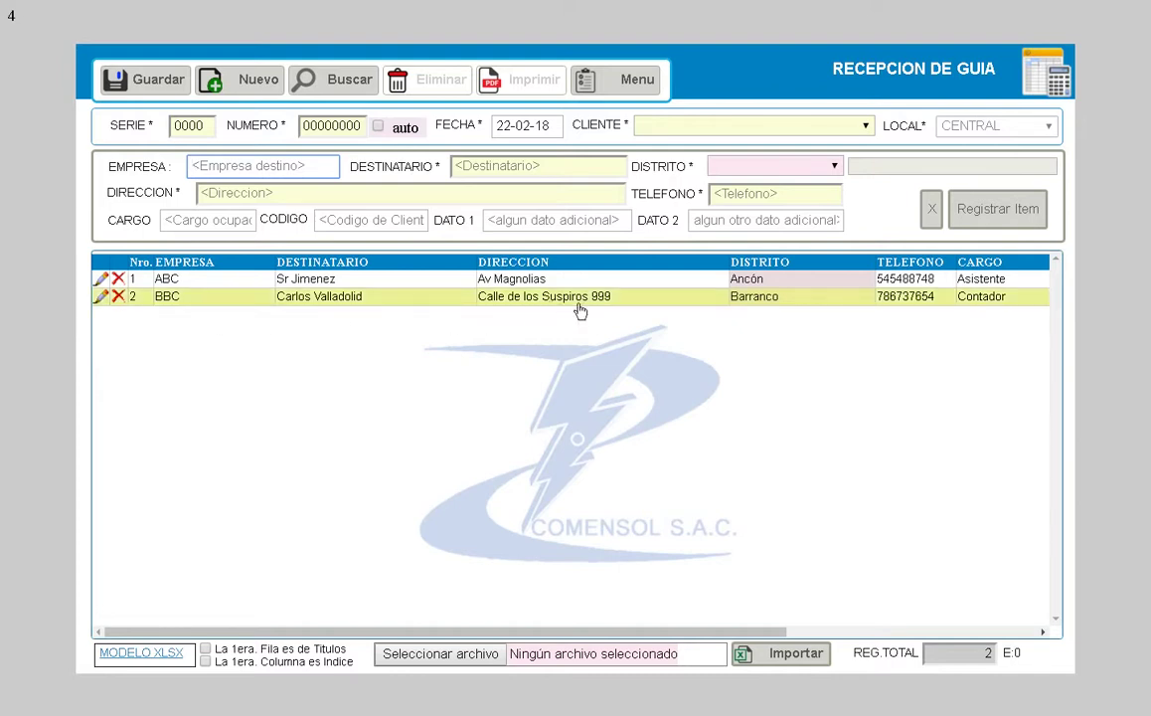
Change row 2's address number to 999, append 000, and update the row
left_click_drag(608, 299, 593, 301)
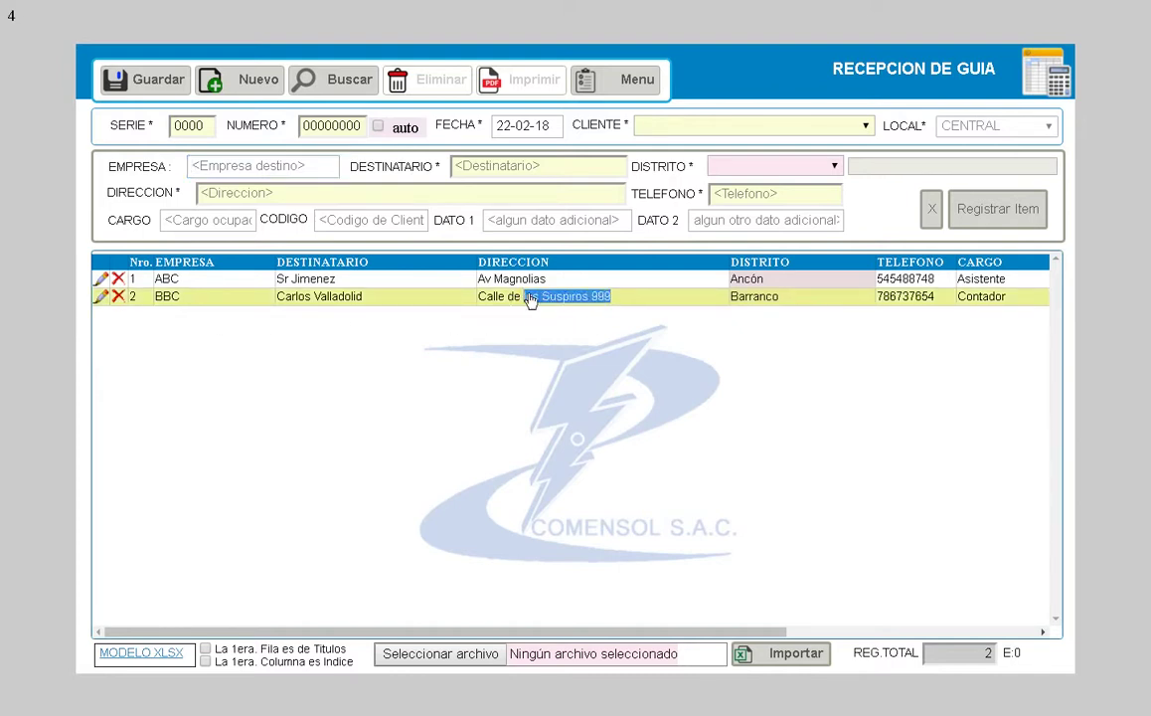
type("999")
key("Return")
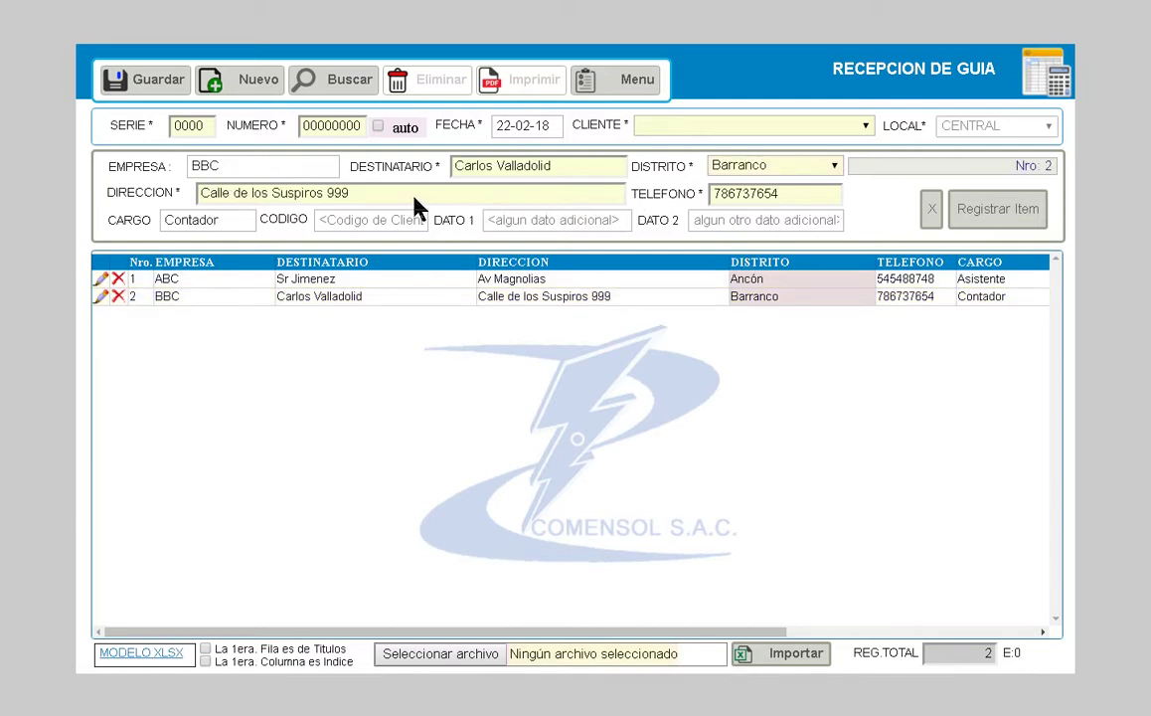
left_click(414, 195)
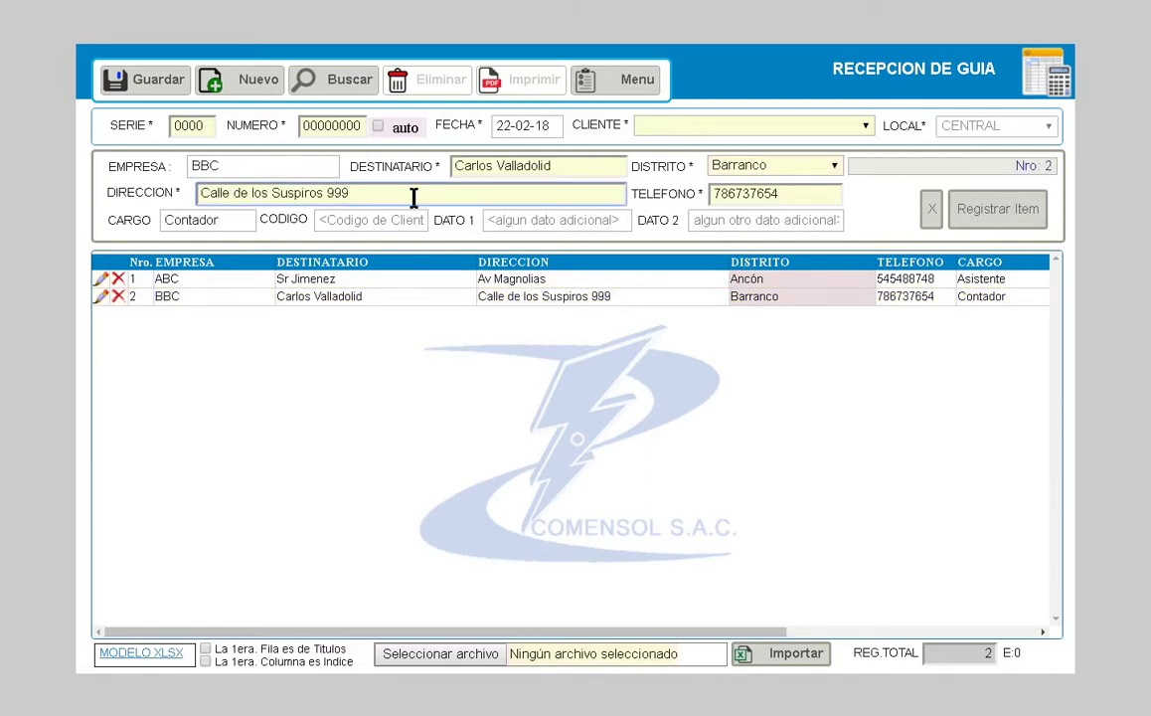
type("000")
left_click(1011, 211)
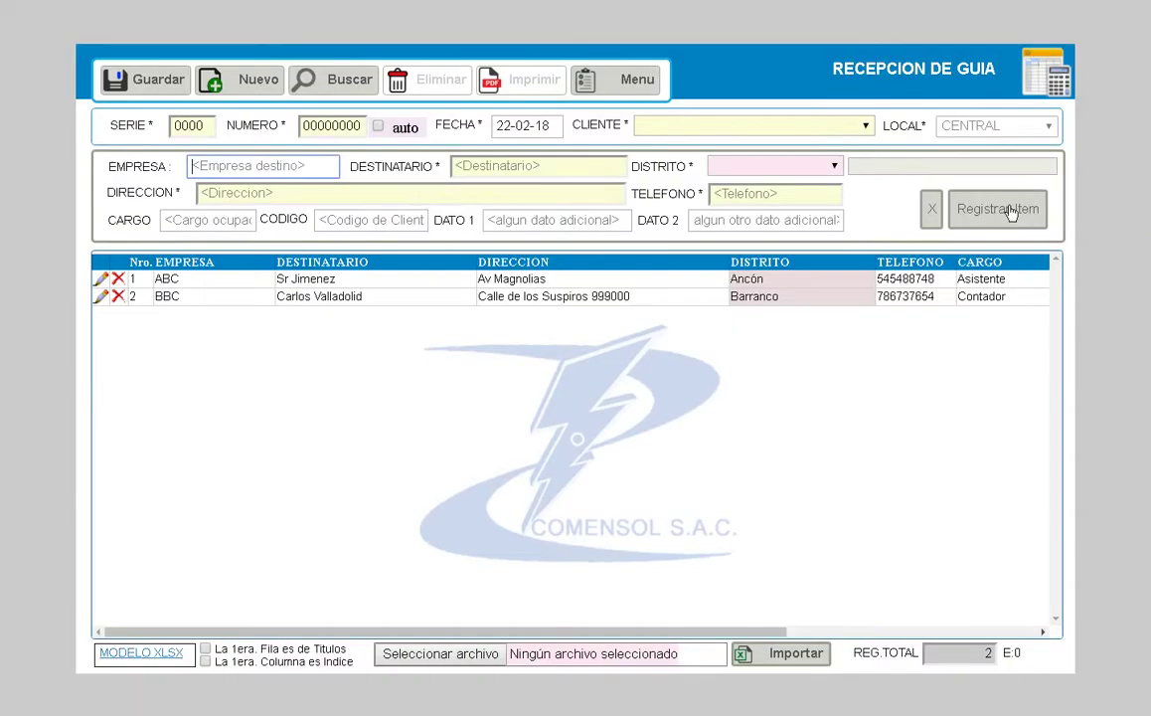
left_click_drag(635, 299, 596, 304)
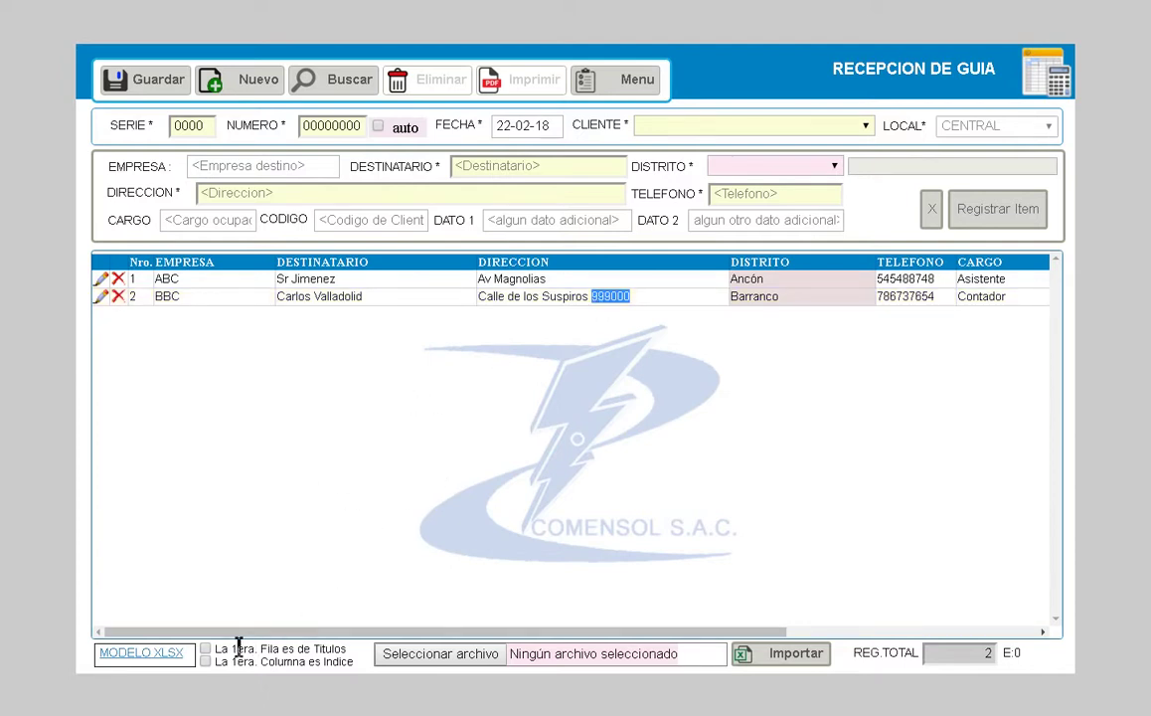
Import Modelo Lleno 1-10 mini-de-20items -4e.xlsx, using first row as titles and first column as index
left_click(205, 649)
left_click(205, 661)
left_click(463, 656)
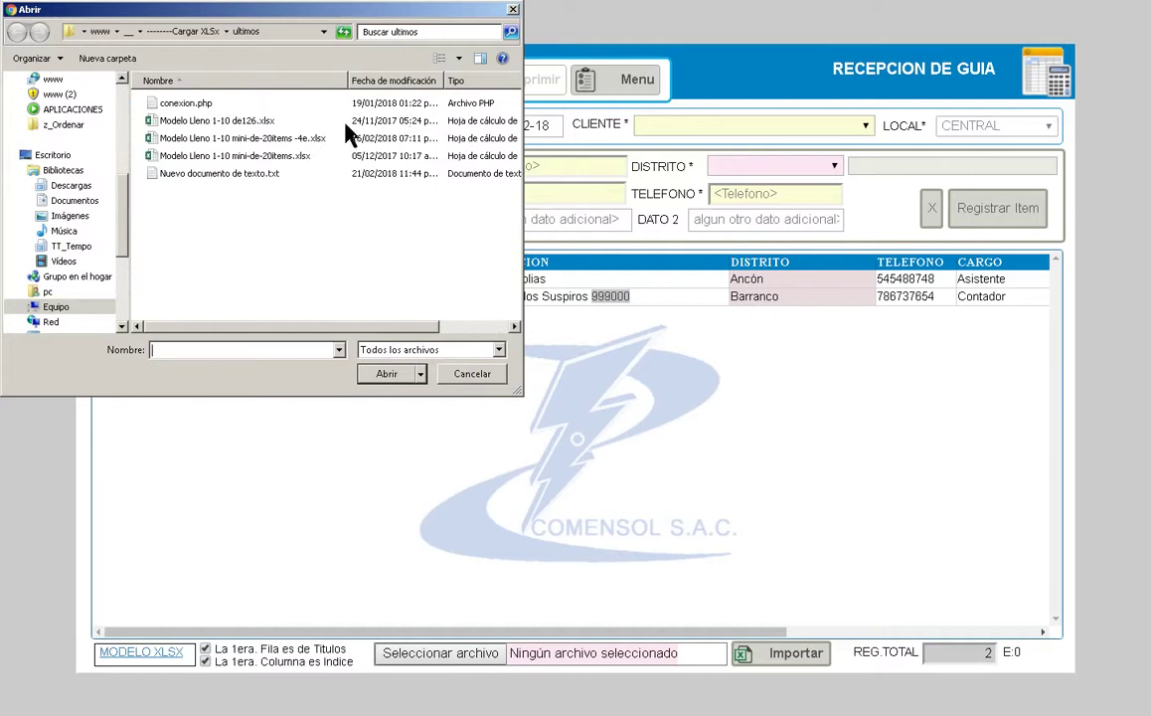
double_click(268, 174)
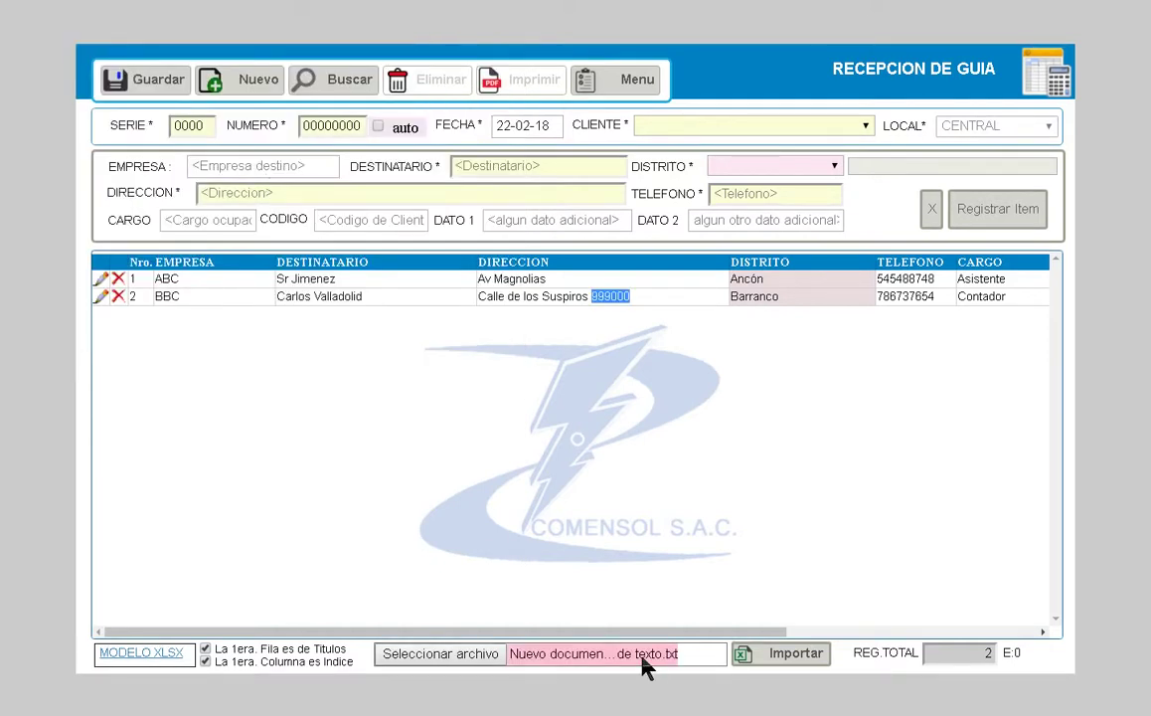
left_click(518, 647)
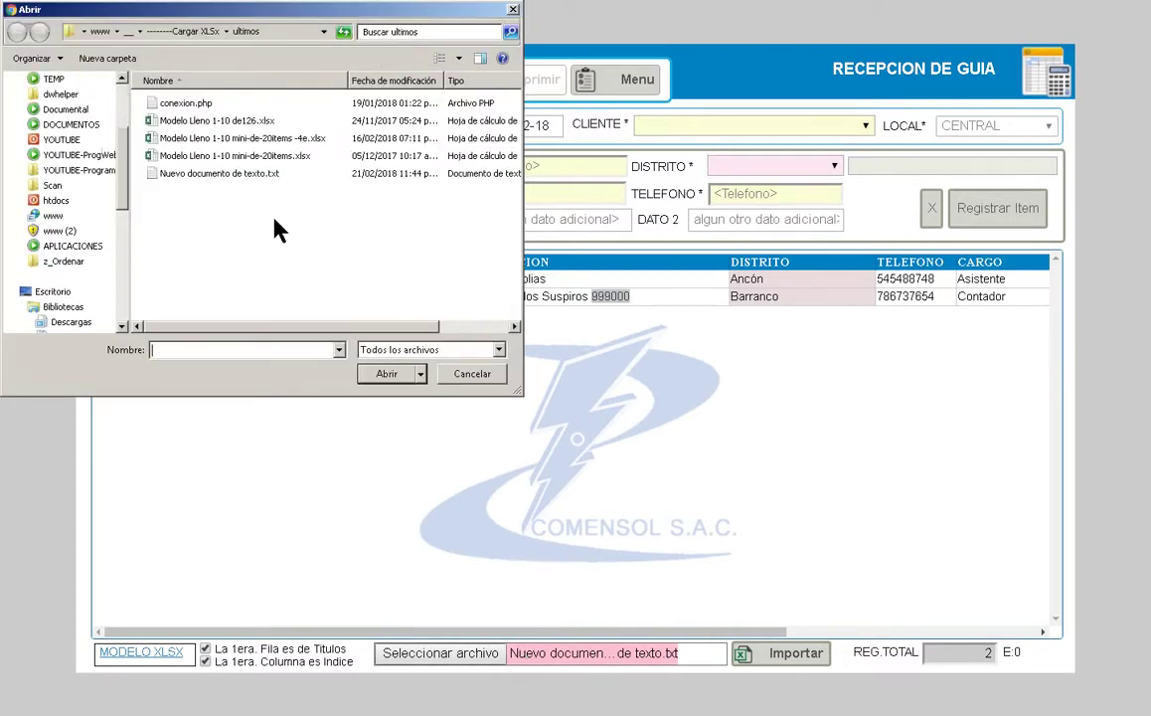
double_click(294, 139)
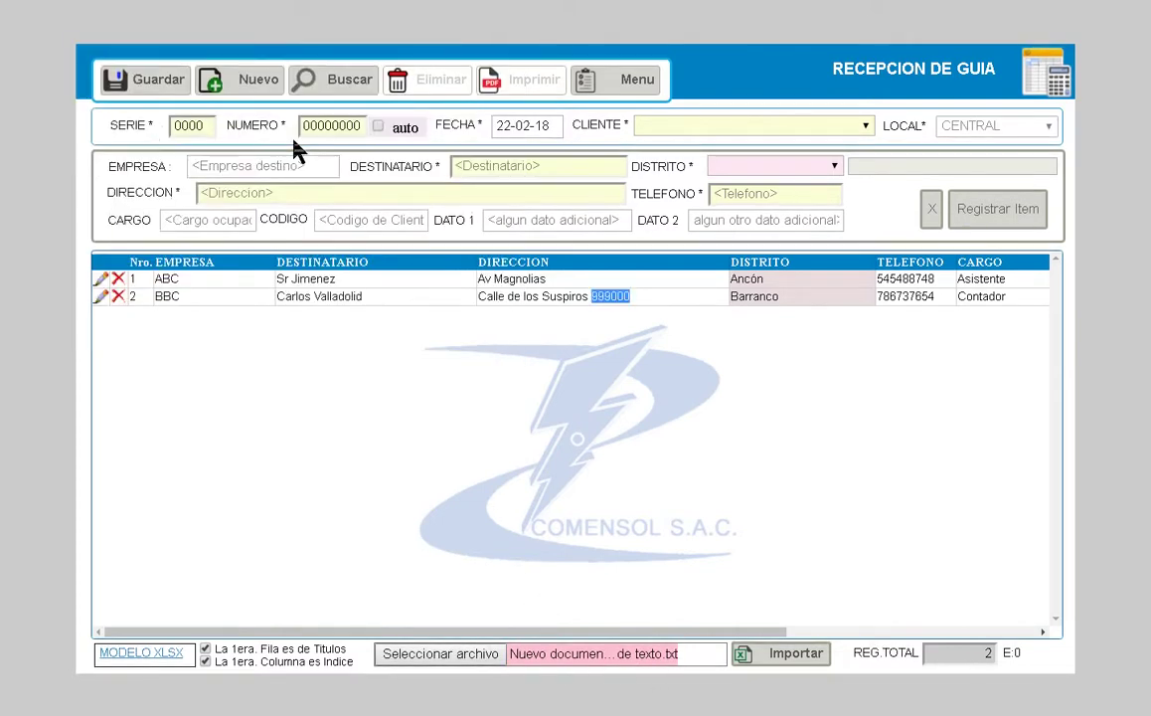
left_click(807, 661)
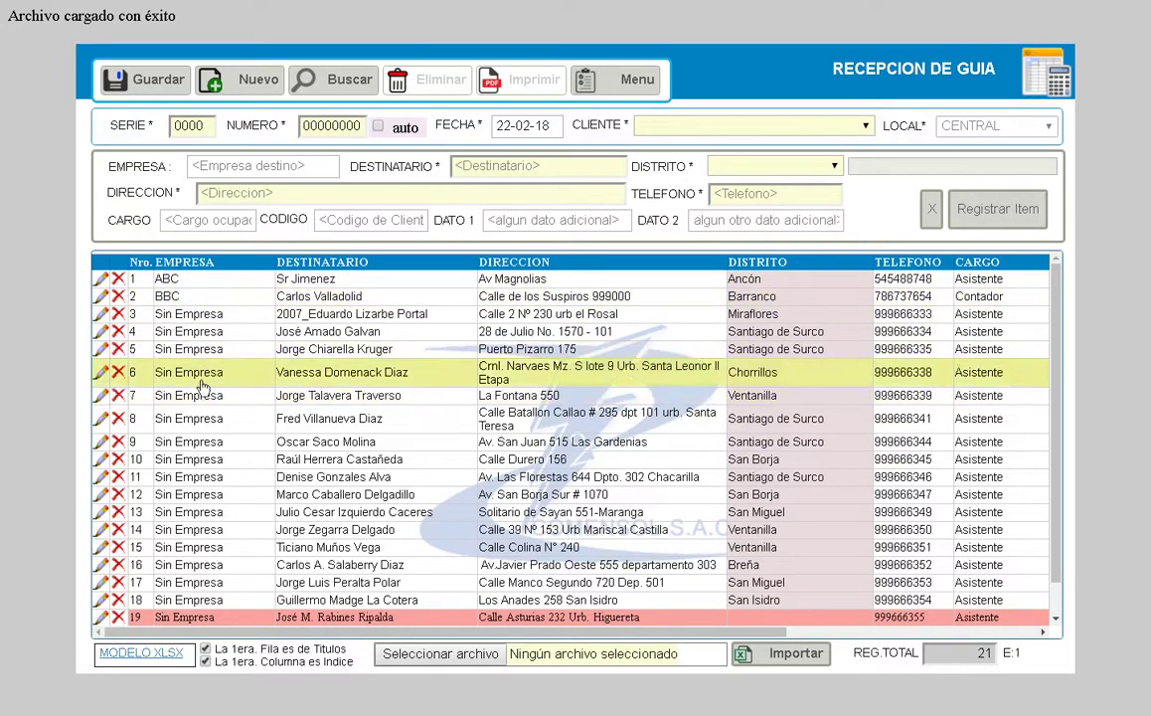
Set item 19's district to Bellavista and register it, clearing the error flag
scroll(199, 516, "down", 1)
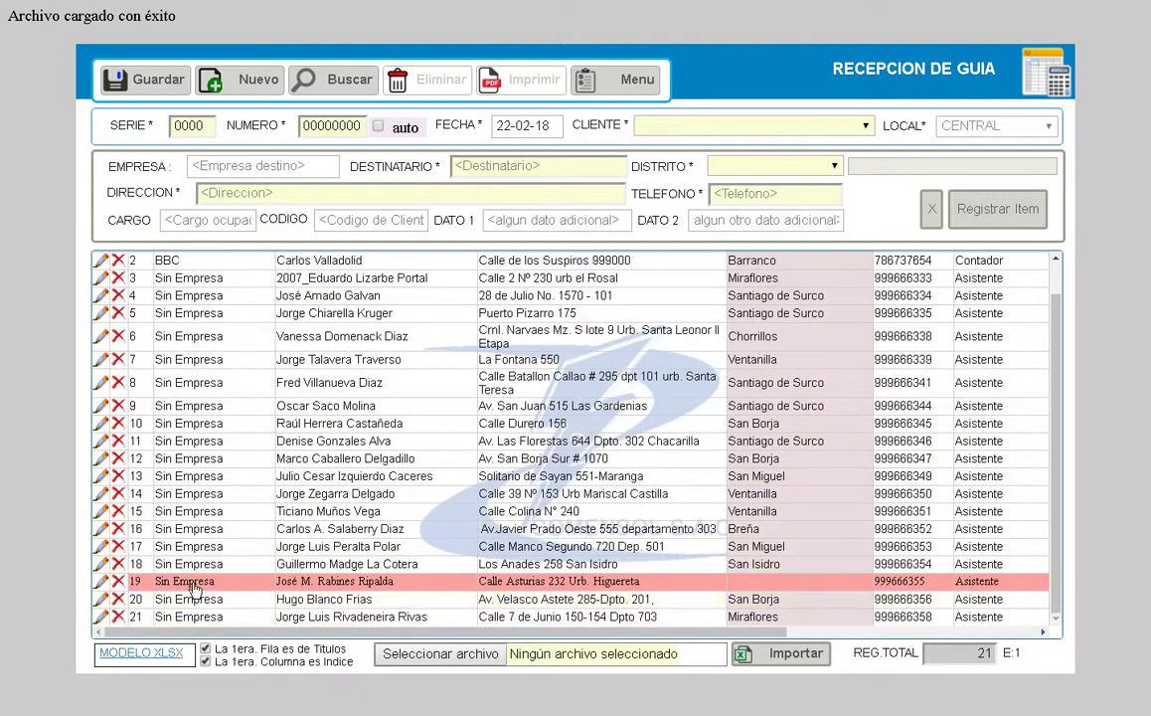
left_click(765, 584)
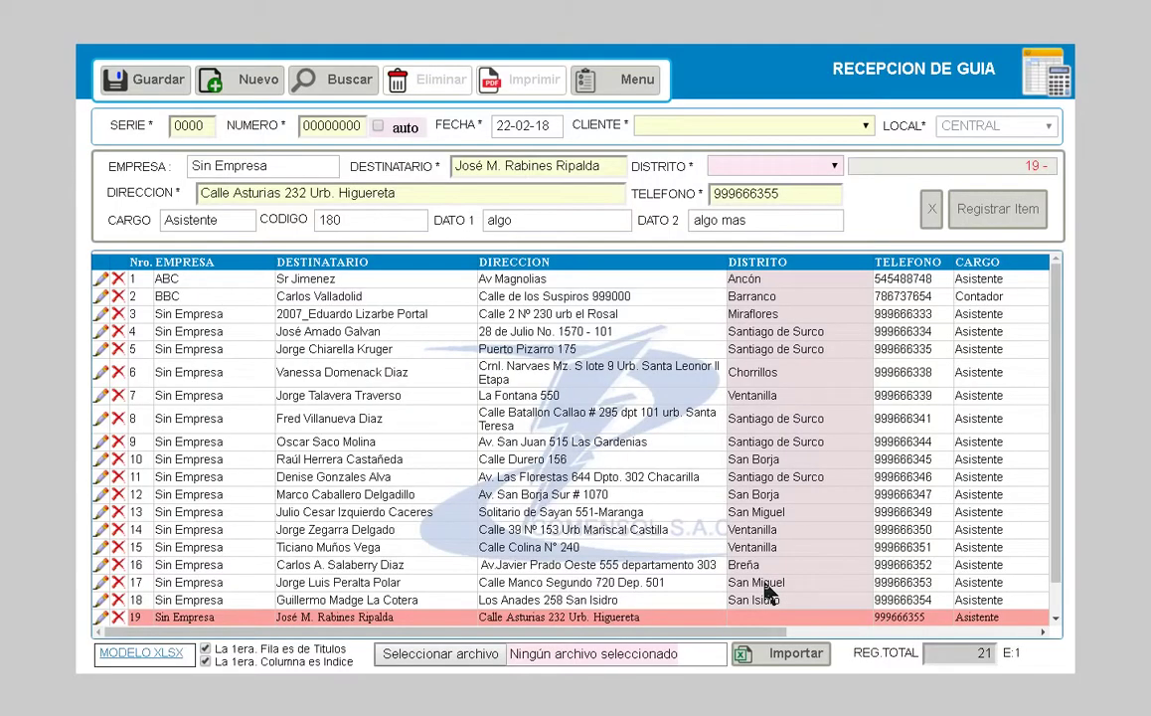
scroll(497, 547, "down", 1)
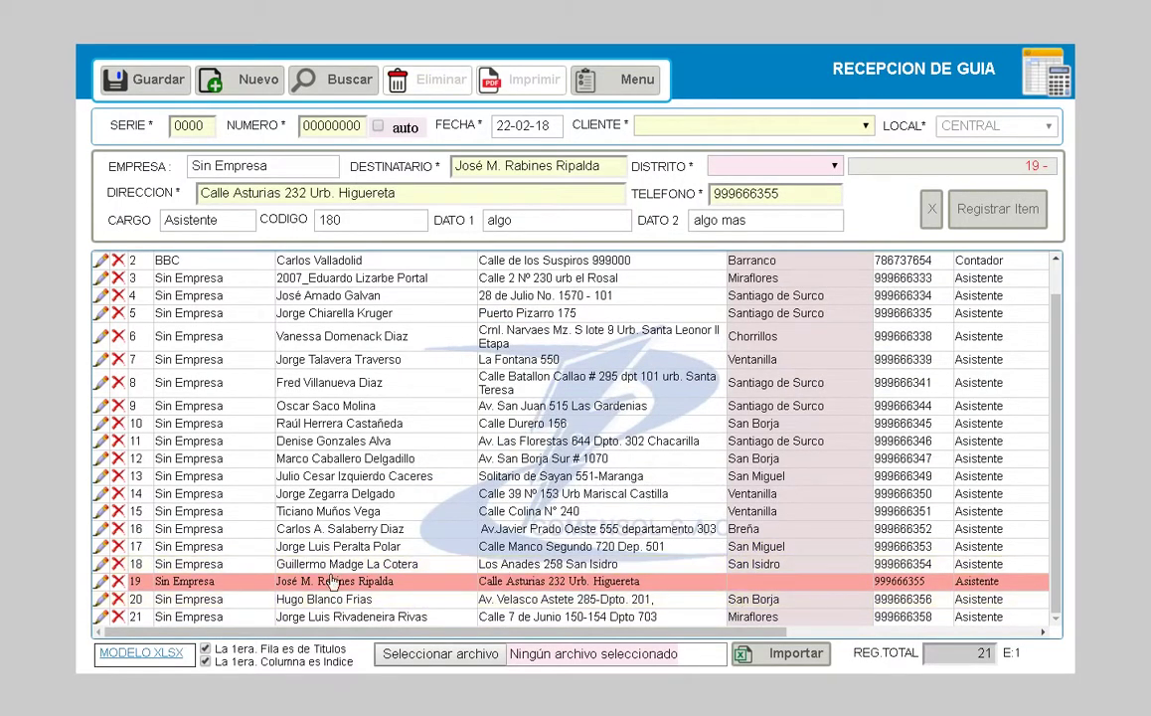
left_click(102, 581)
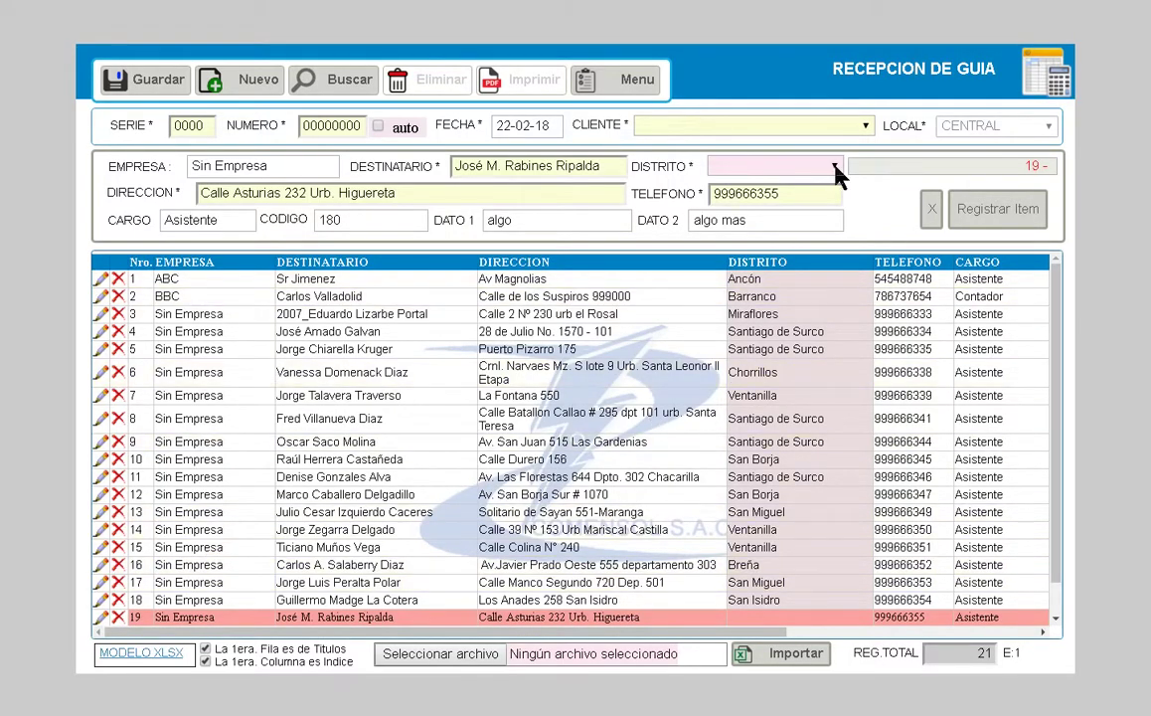
left_click(834, 169)
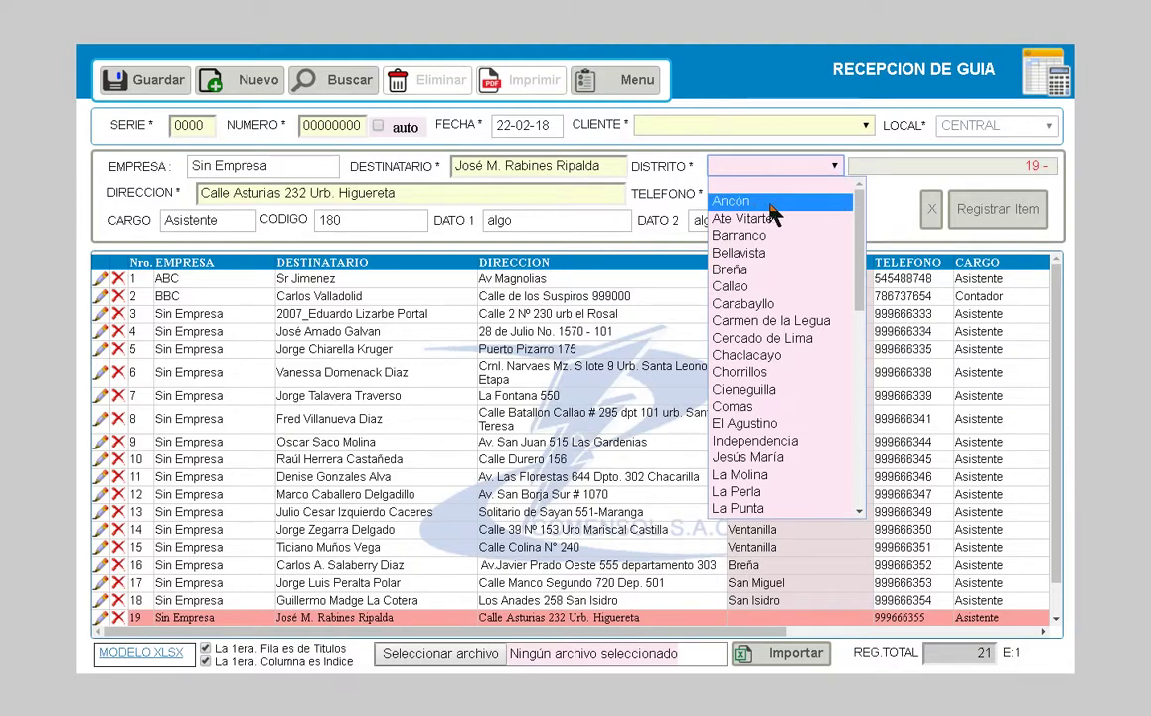
left_click(746, 253)
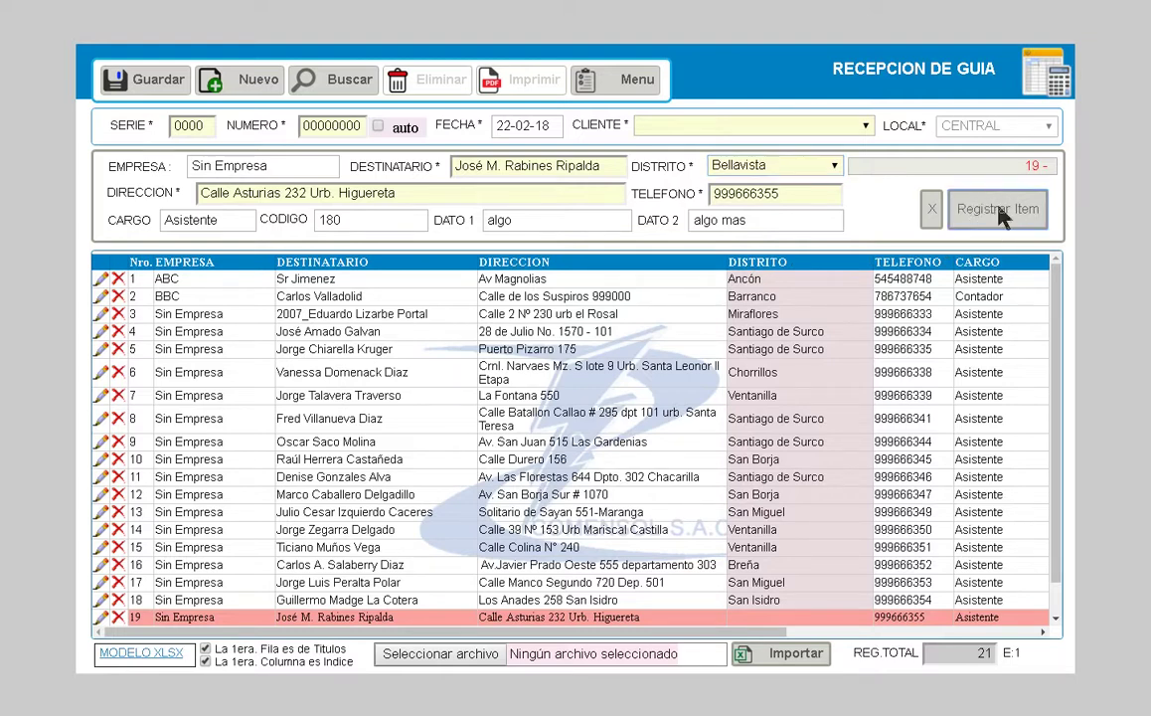
left_click(994, 227)
scroll(248, 497, "down", 2)
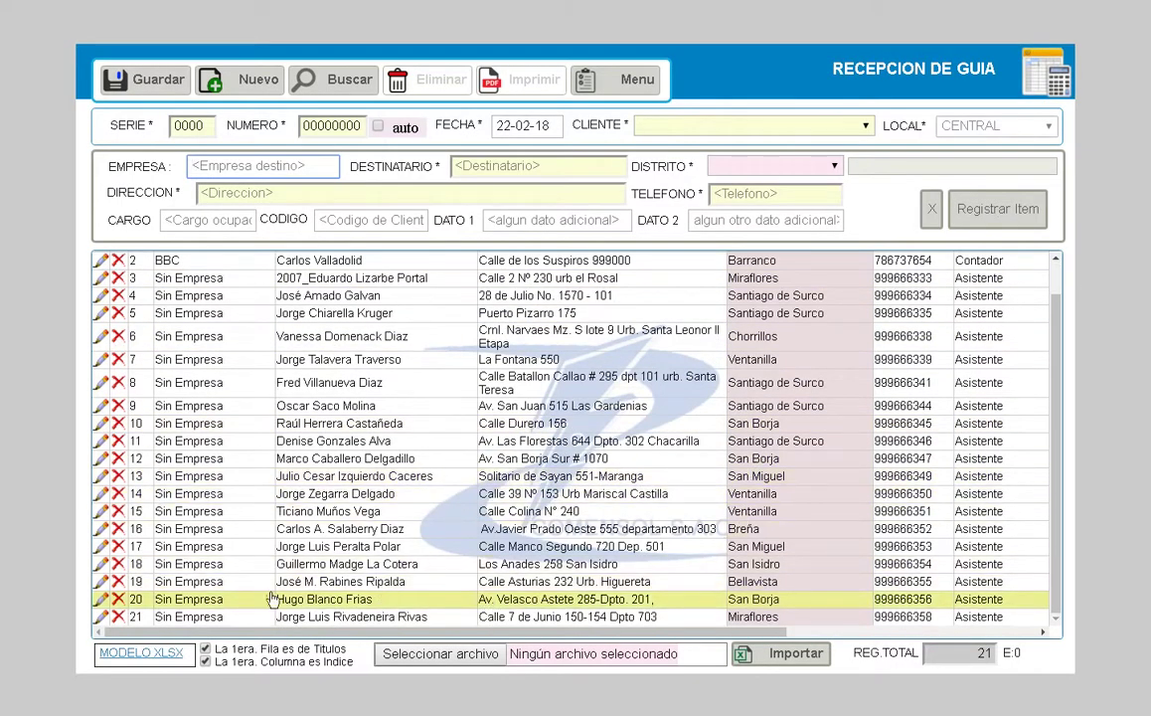
double_click(765, 584)
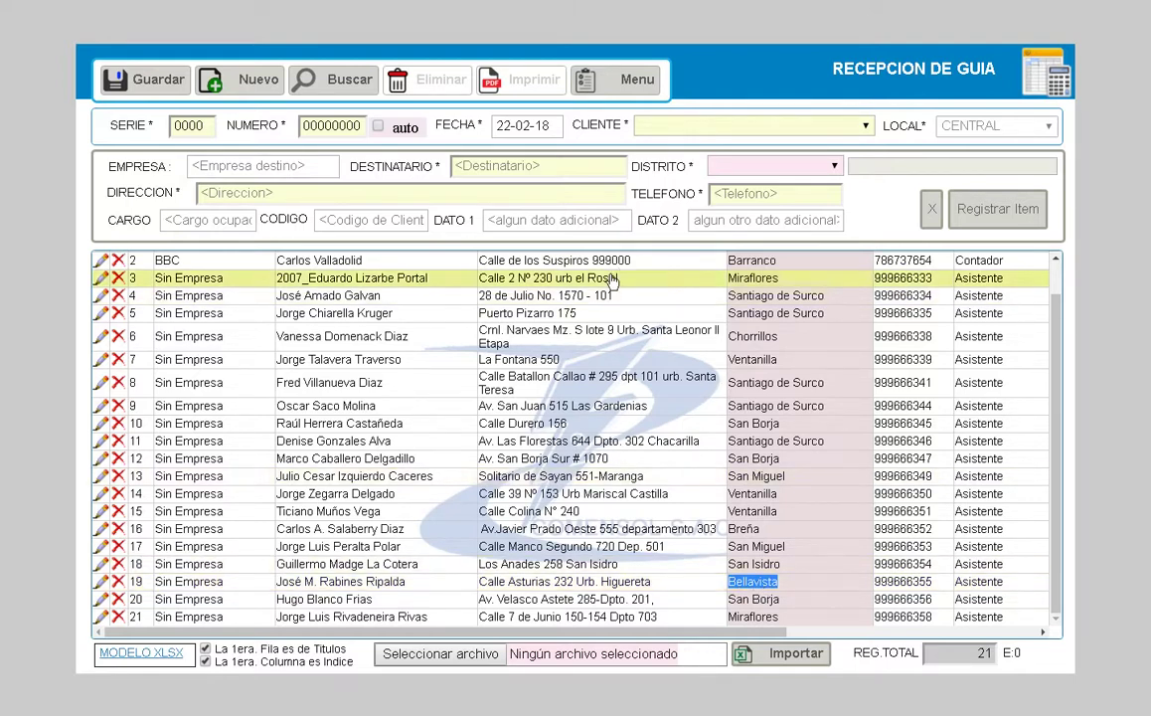
left_click(863, 127)
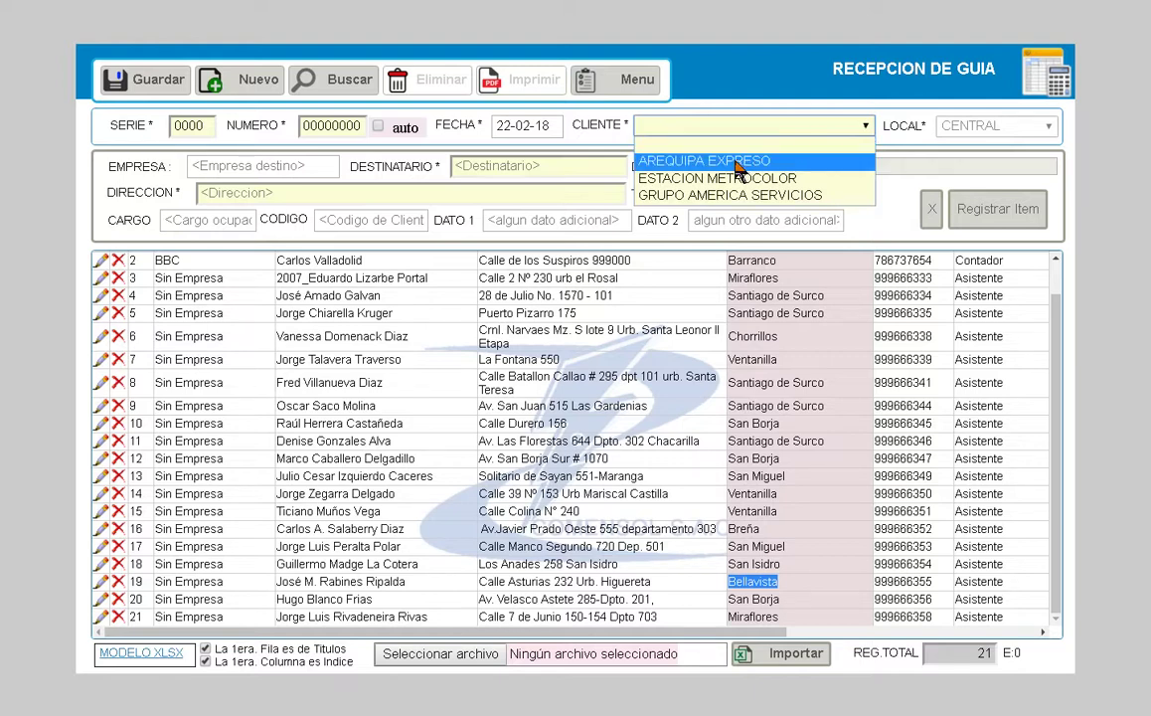
left_click(738, 162)
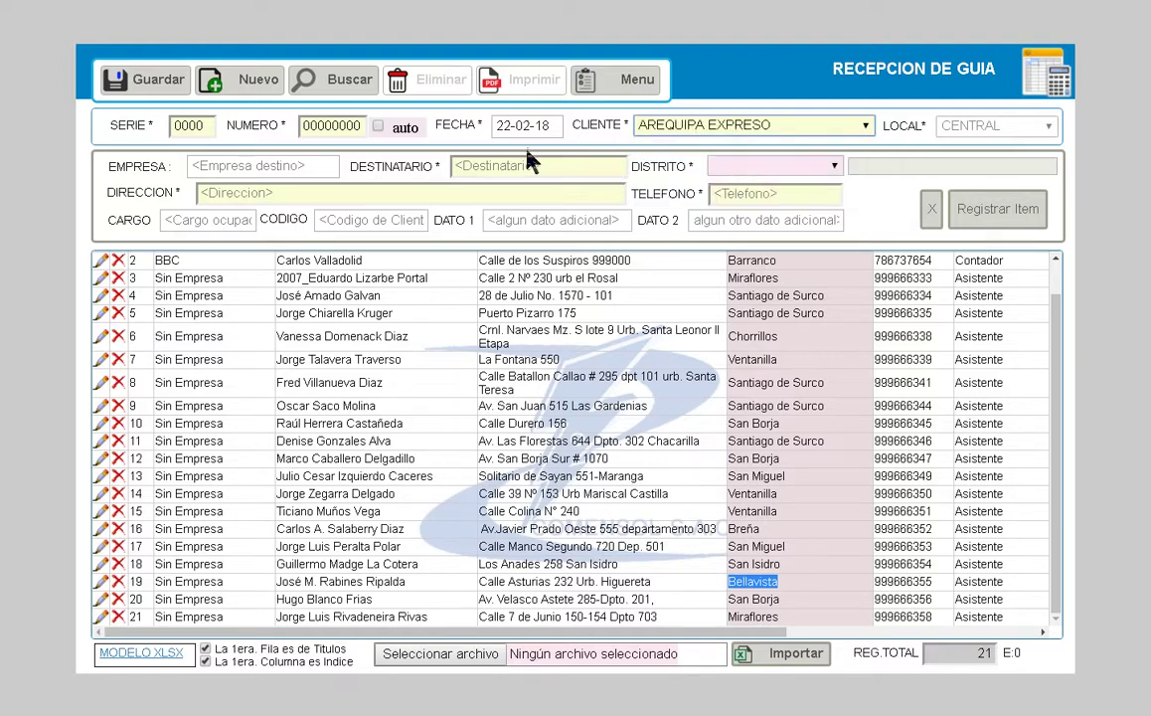
left_click(379, 127)
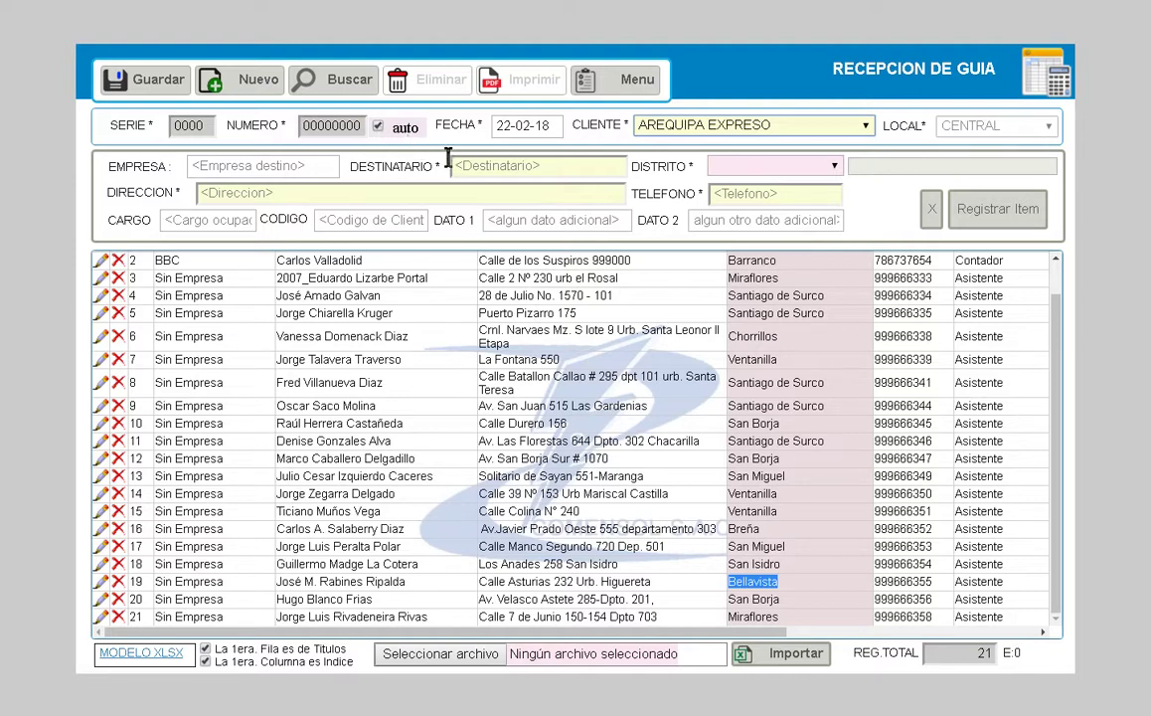
left_click(159, 82)
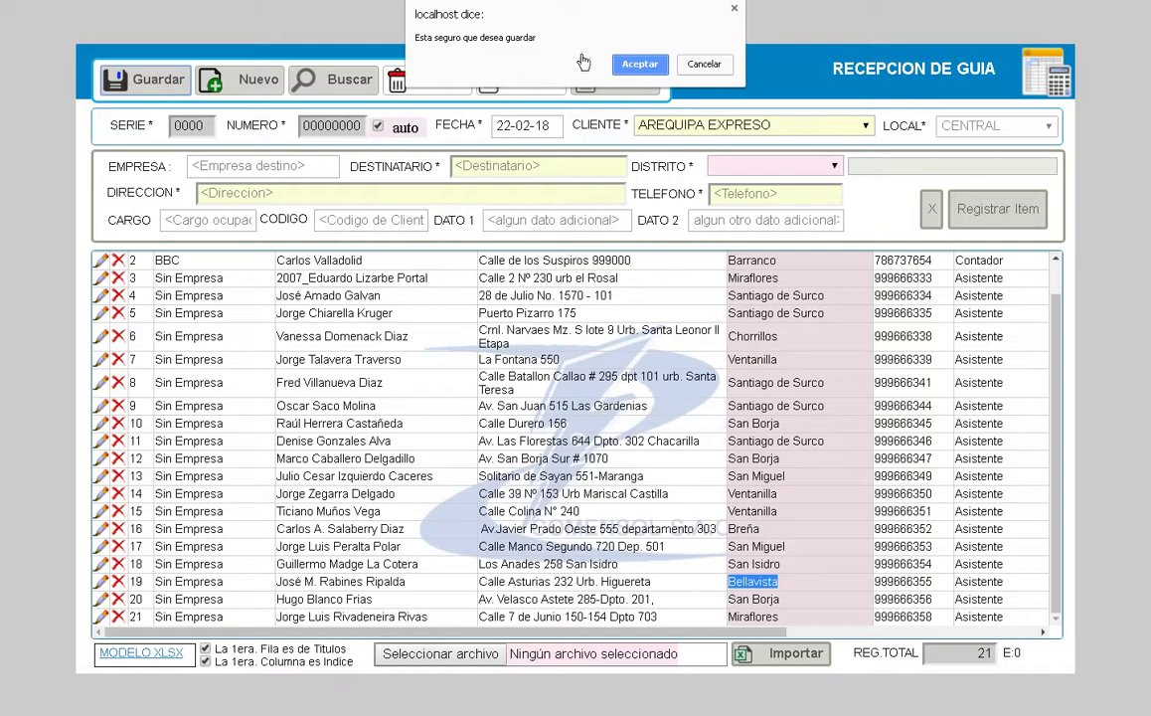
left_click(636, 65)
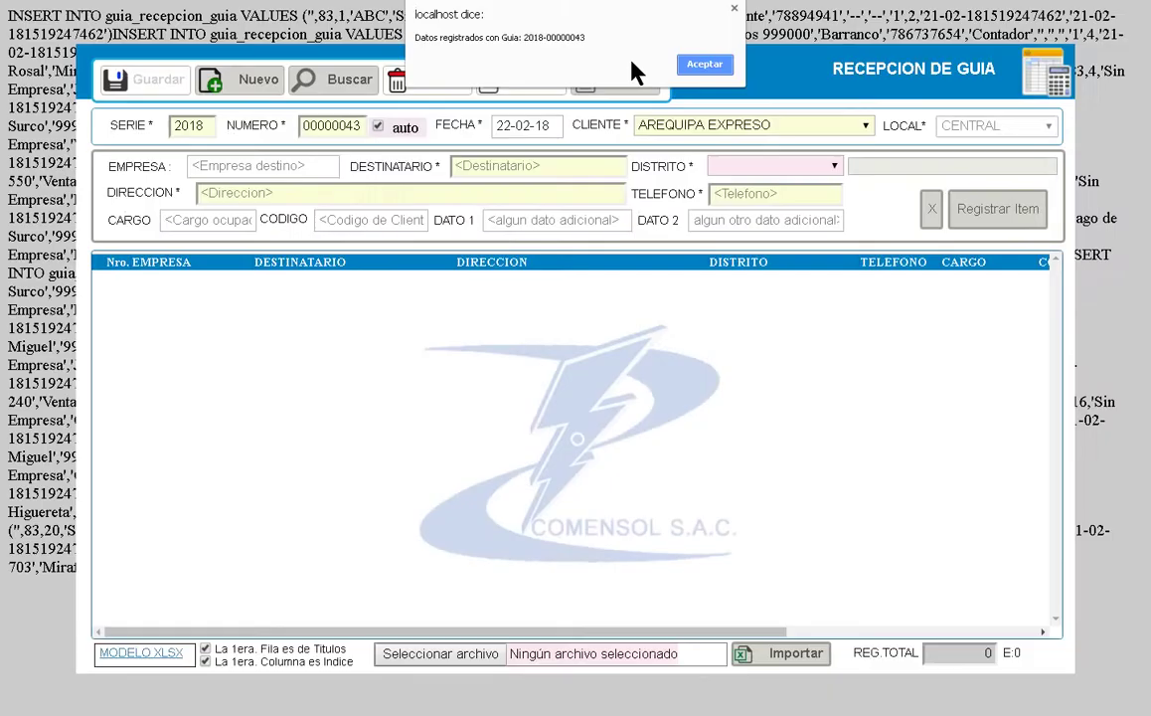
Dismiss the save notice and open guide 00000043 from the saved-guides search list
left_click(714, 68)
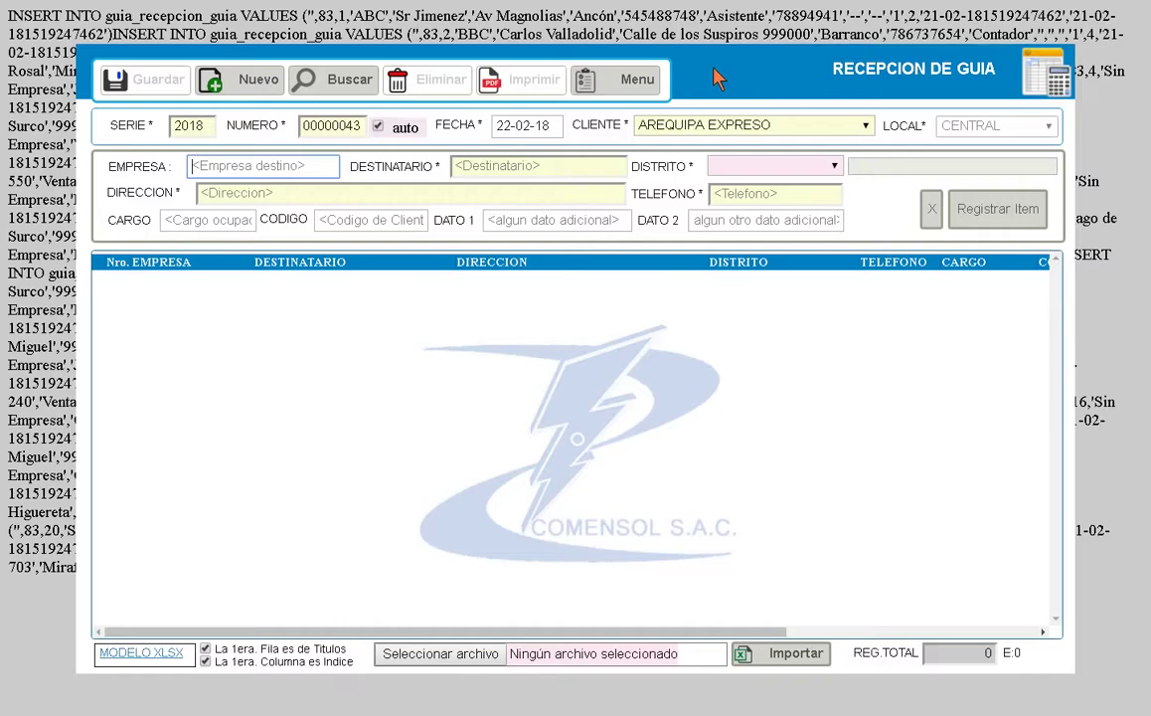
left_click(345, 87)
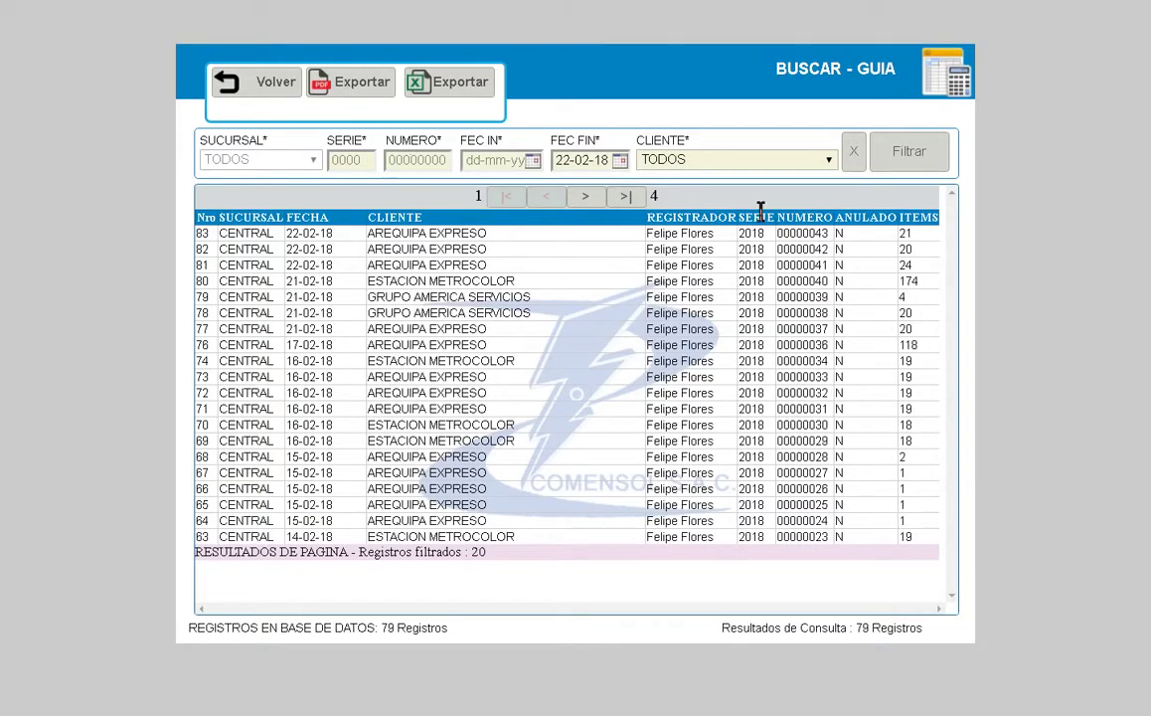
double_click(796, 237)
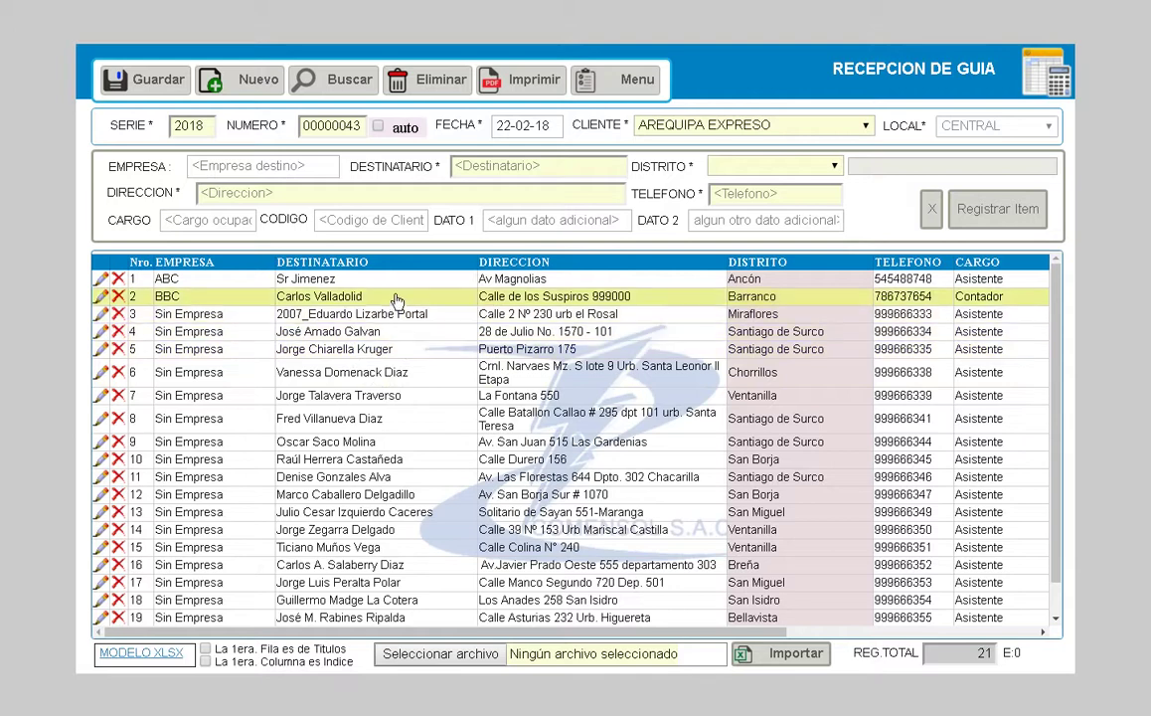
left_click(492, 81)
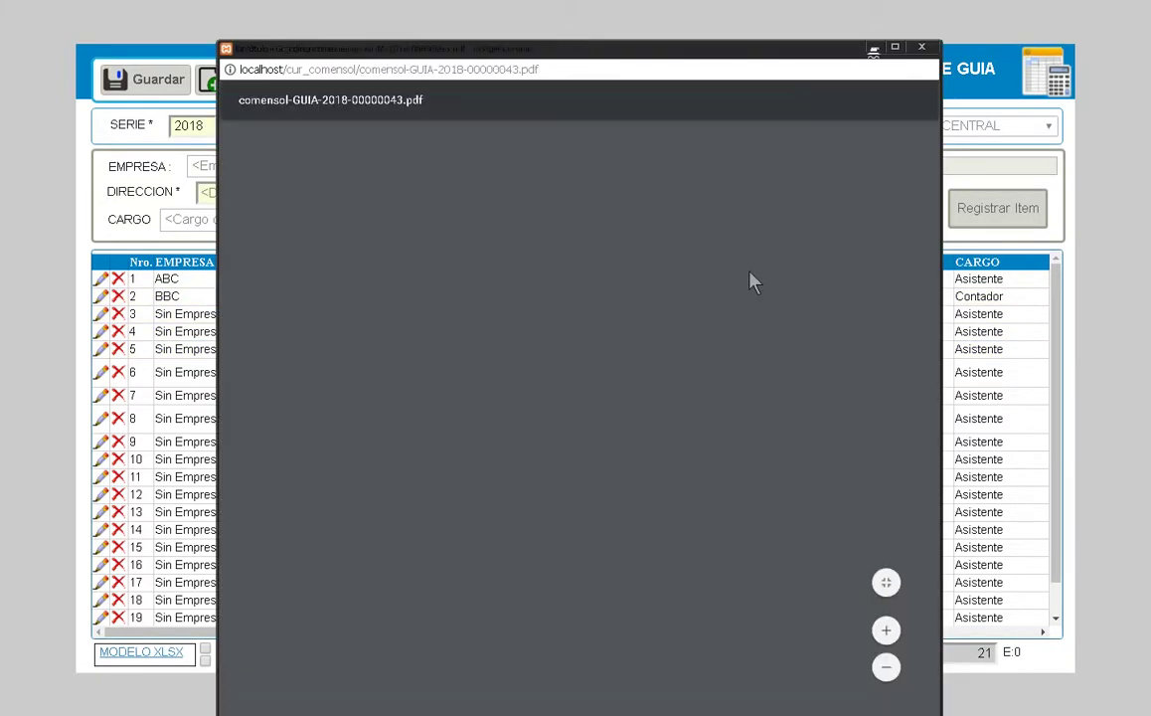
scroll(760, 351, "down", 1)
scroll(761, 351, "down", 2)
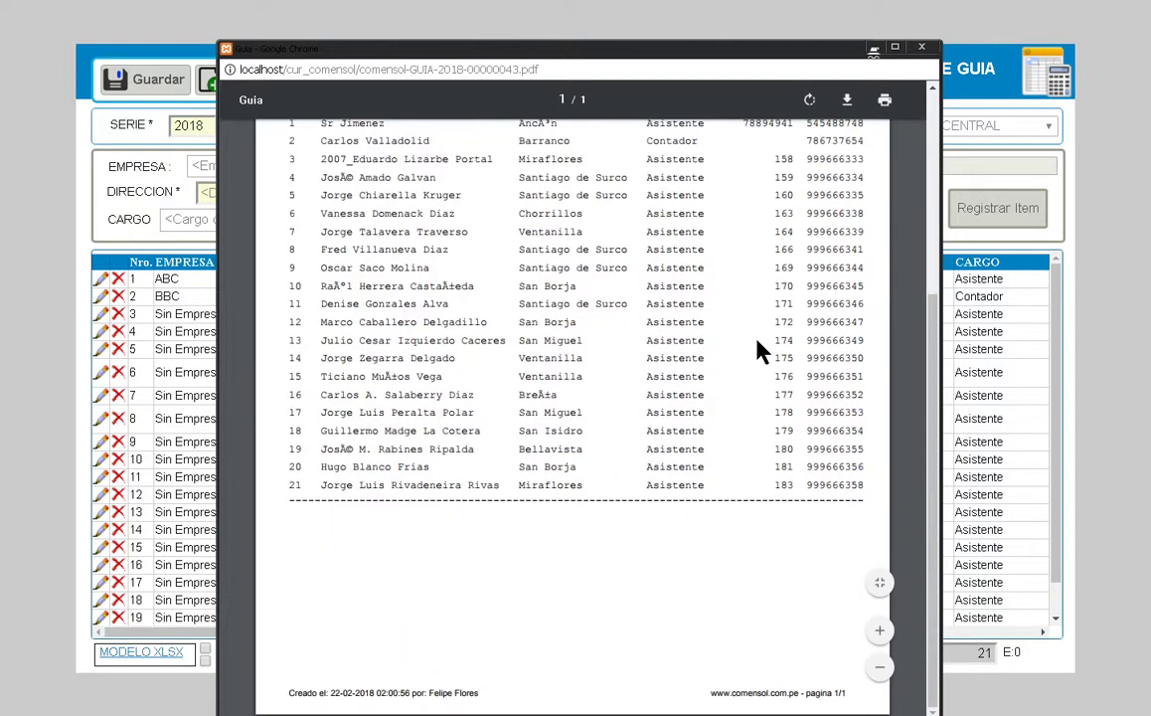
scroll(760, 351, "up", 3)
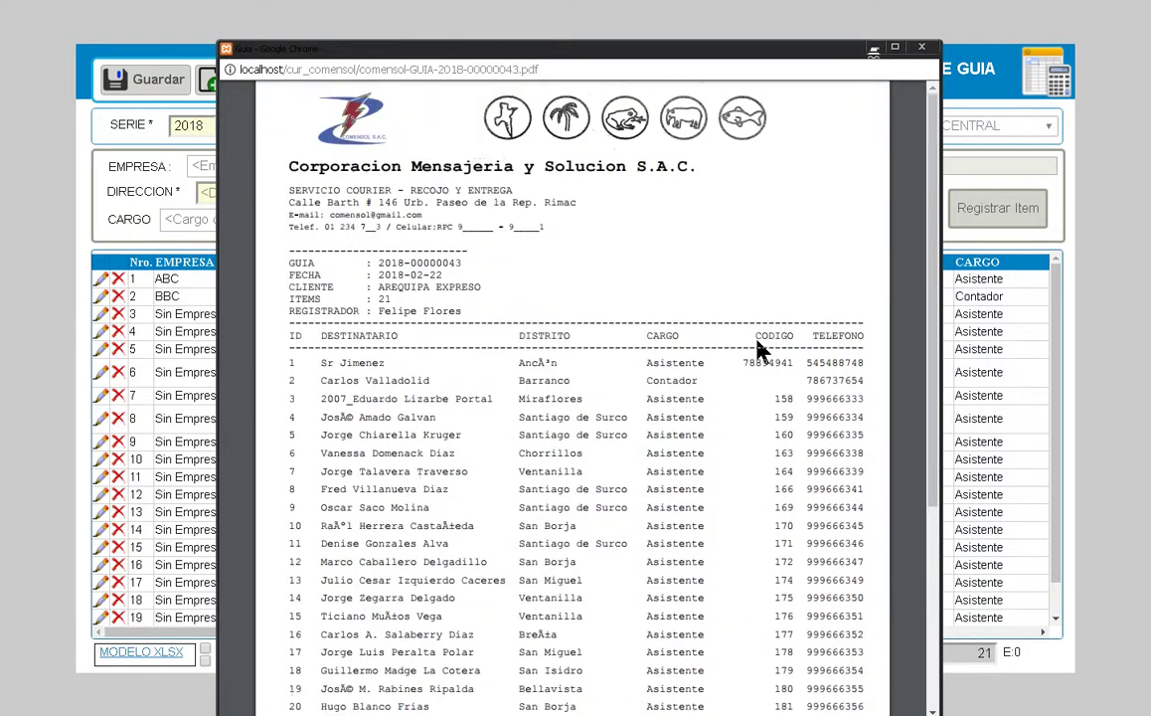
left_click(922, 47)
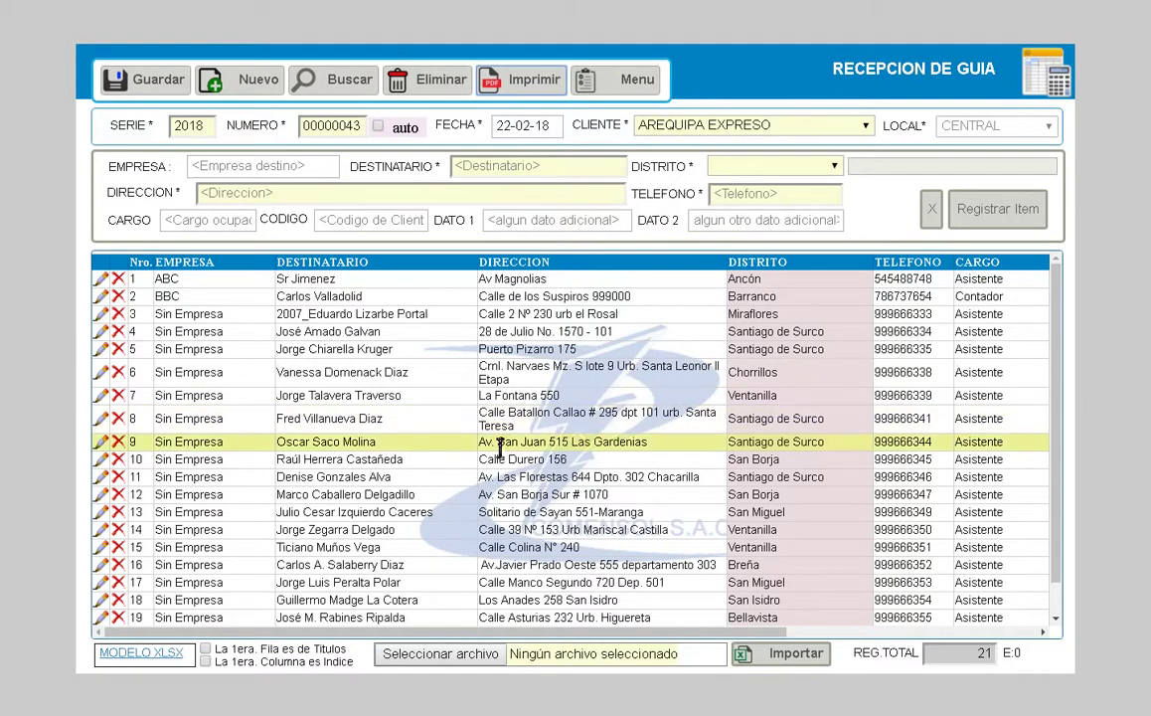
Delete the 2007_ prefix from item 3's recipient name and register the corrected item
scroll(495, 456, "down", 1)
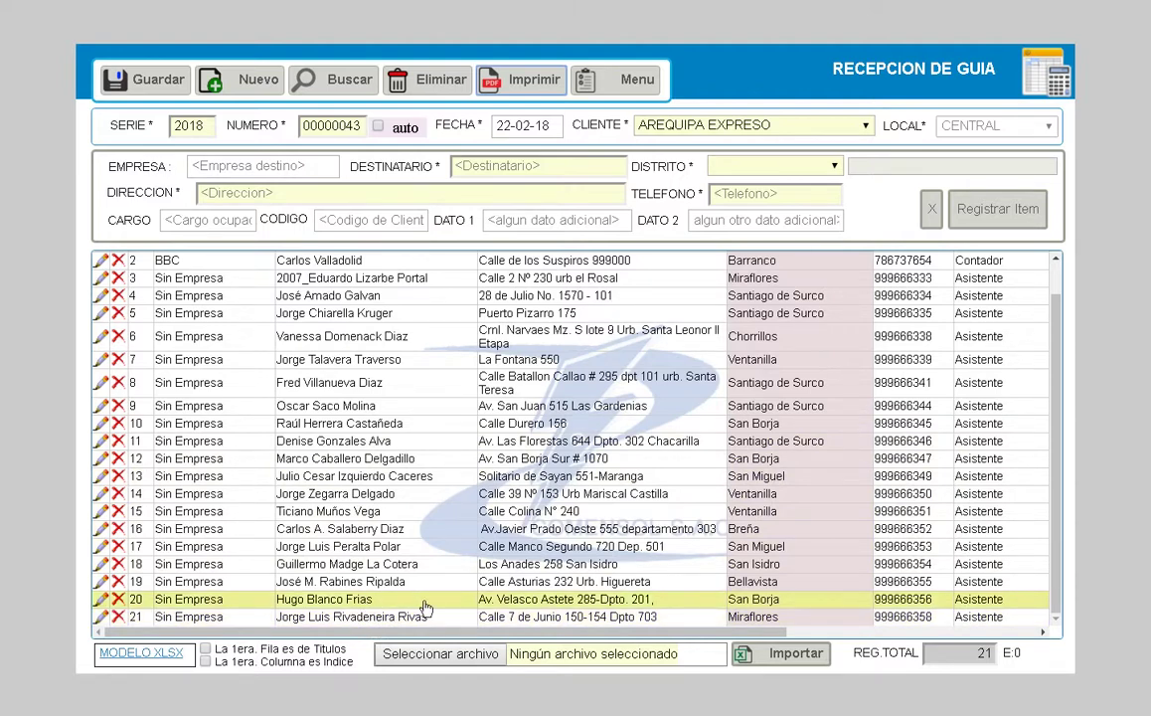
scroll(386, 552, "up", 1)
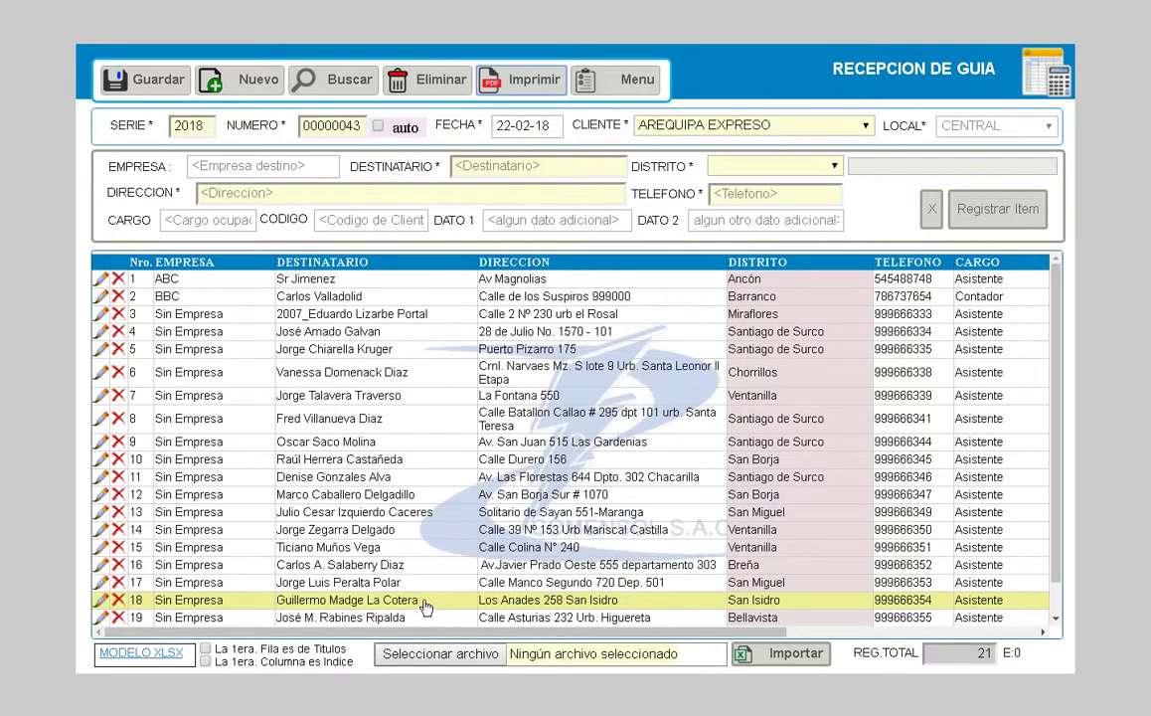
left_click(345, 316)
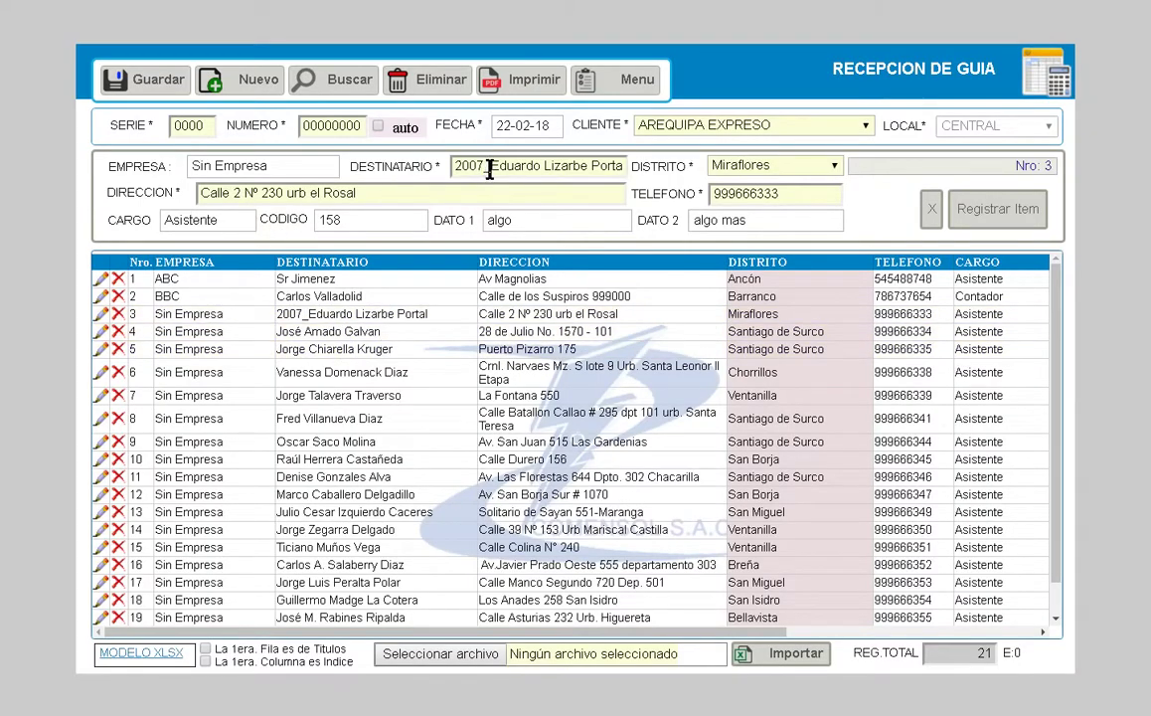
left_click_drag(483, 166, 455, 166)
key("BackSpace")
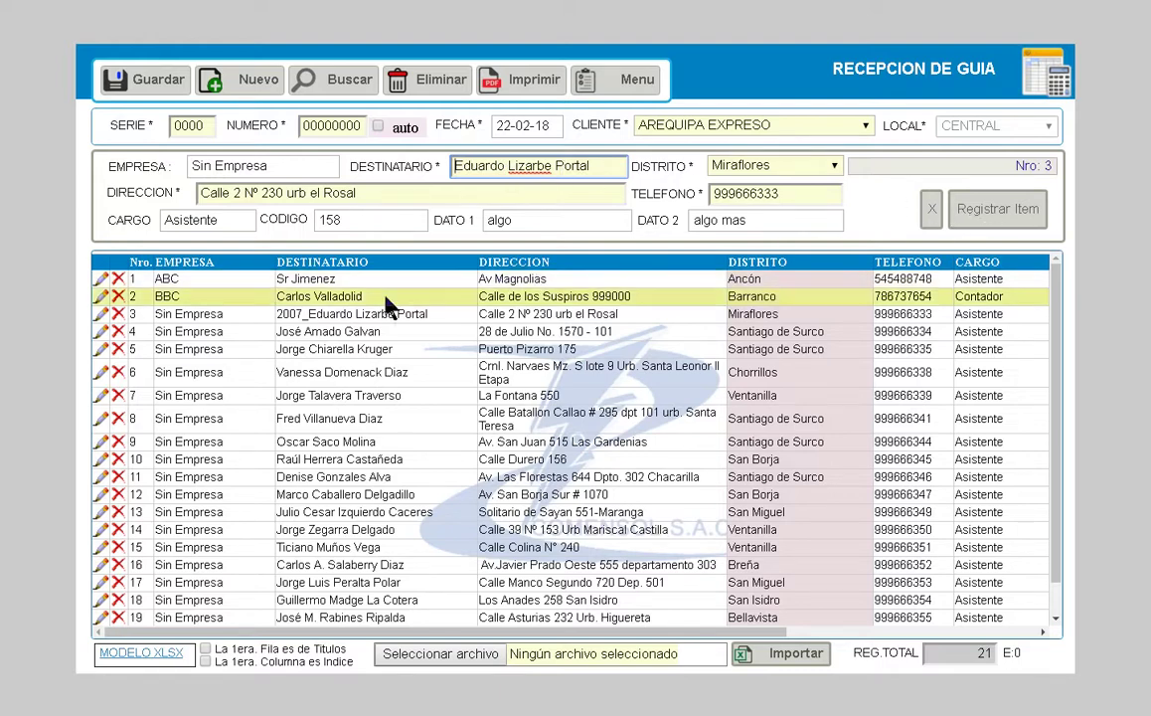
left_click_drag(306, 315, 277, 316)
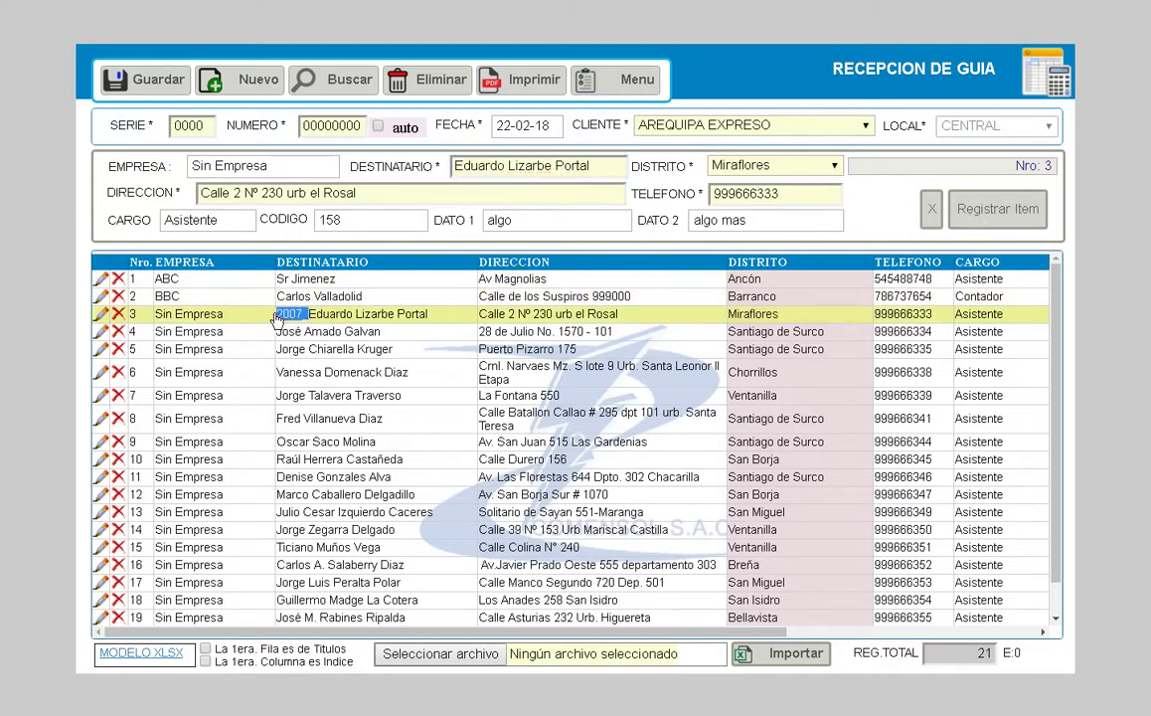
left_click(991, 213)
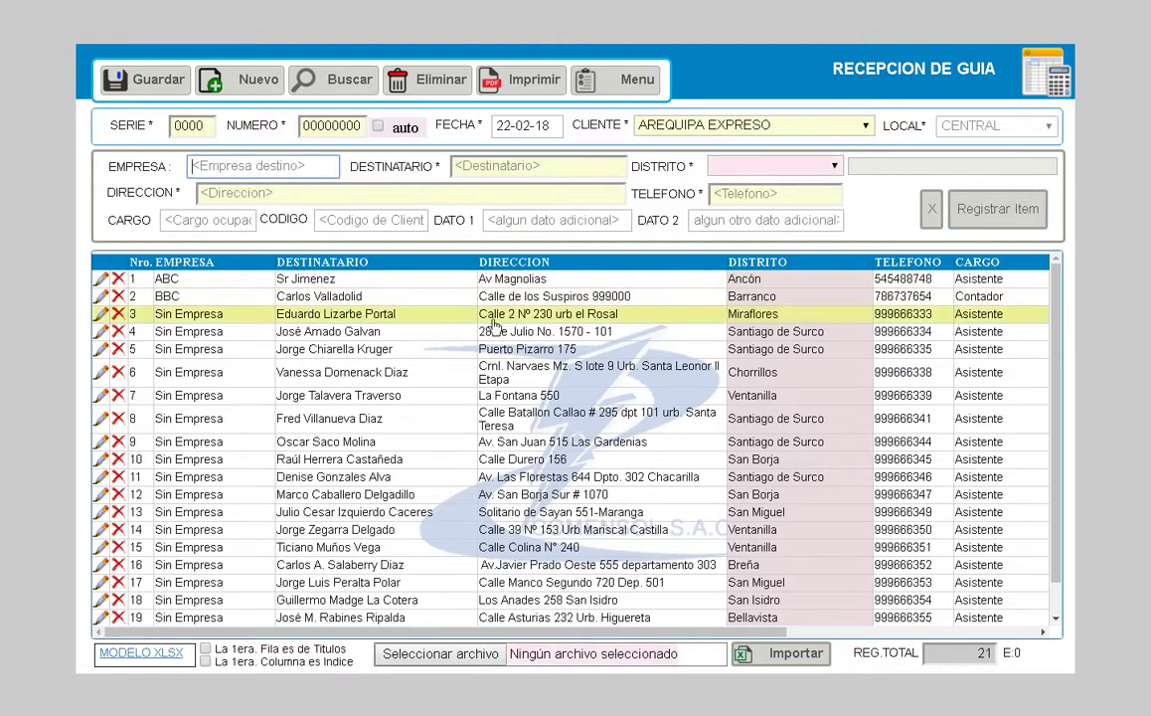
Reload guide 00000043 for AREQUIPA EXPRESO and check row 3's corrected recipient name
left_click_drag(321, 316, 277, 317)
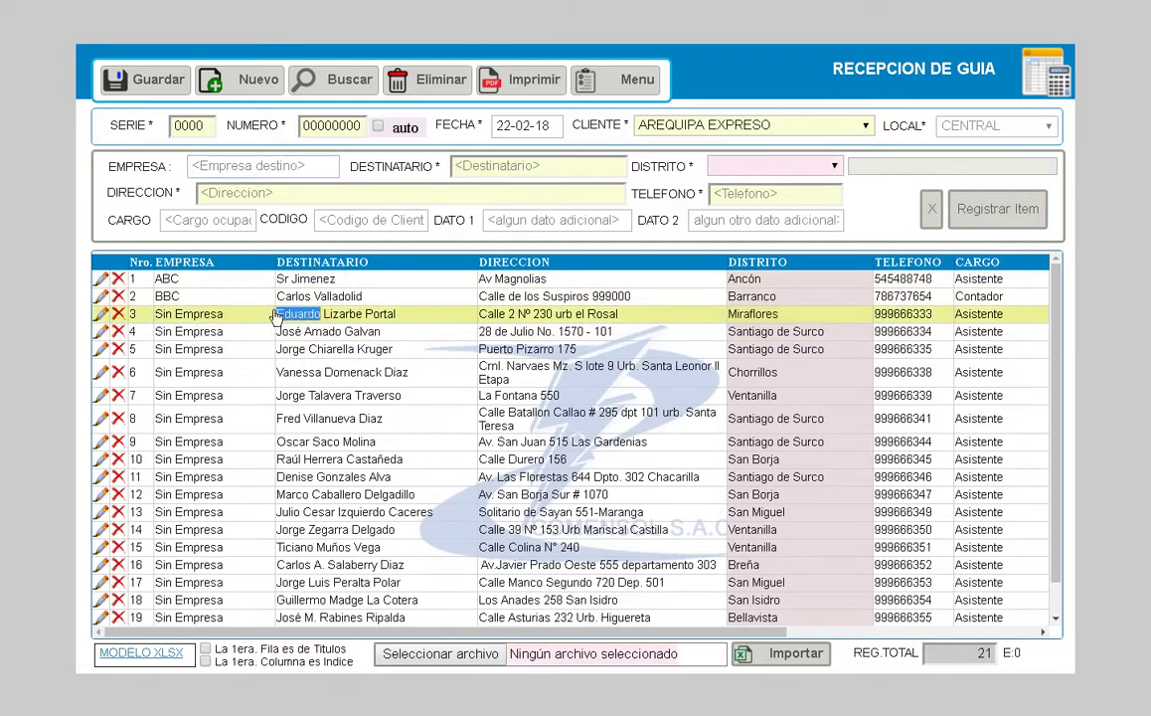
scroll(420, 440, "down", 1)
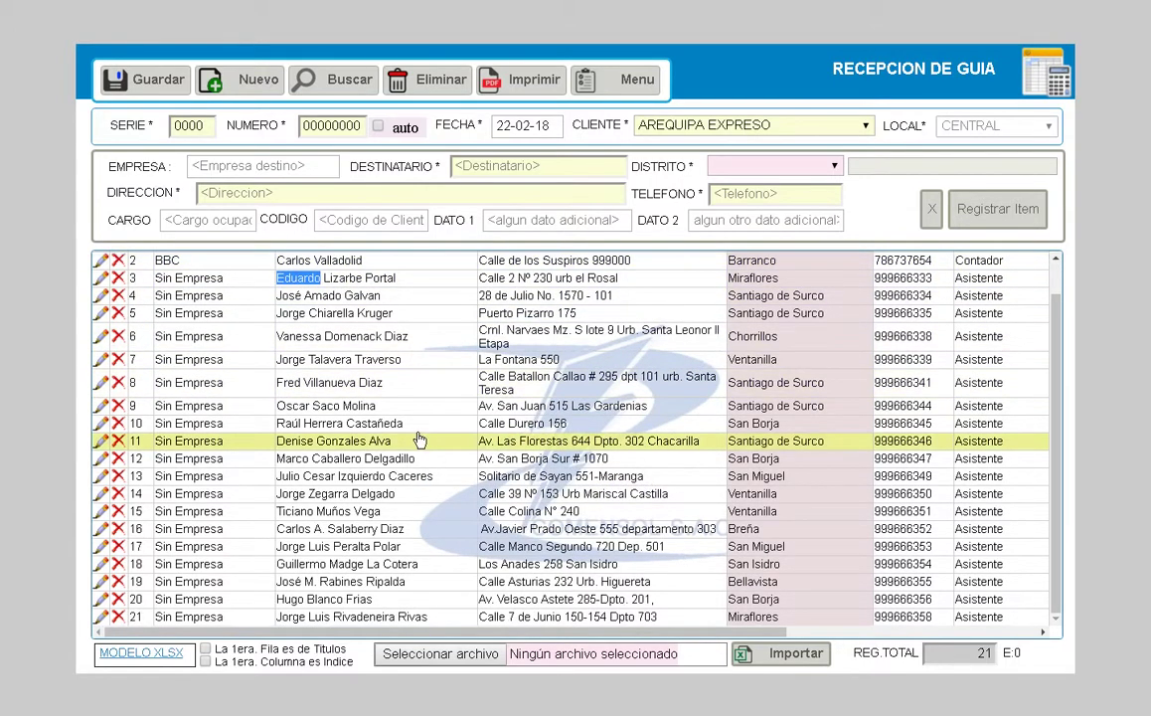
scroll(419, 440, "up", 1)
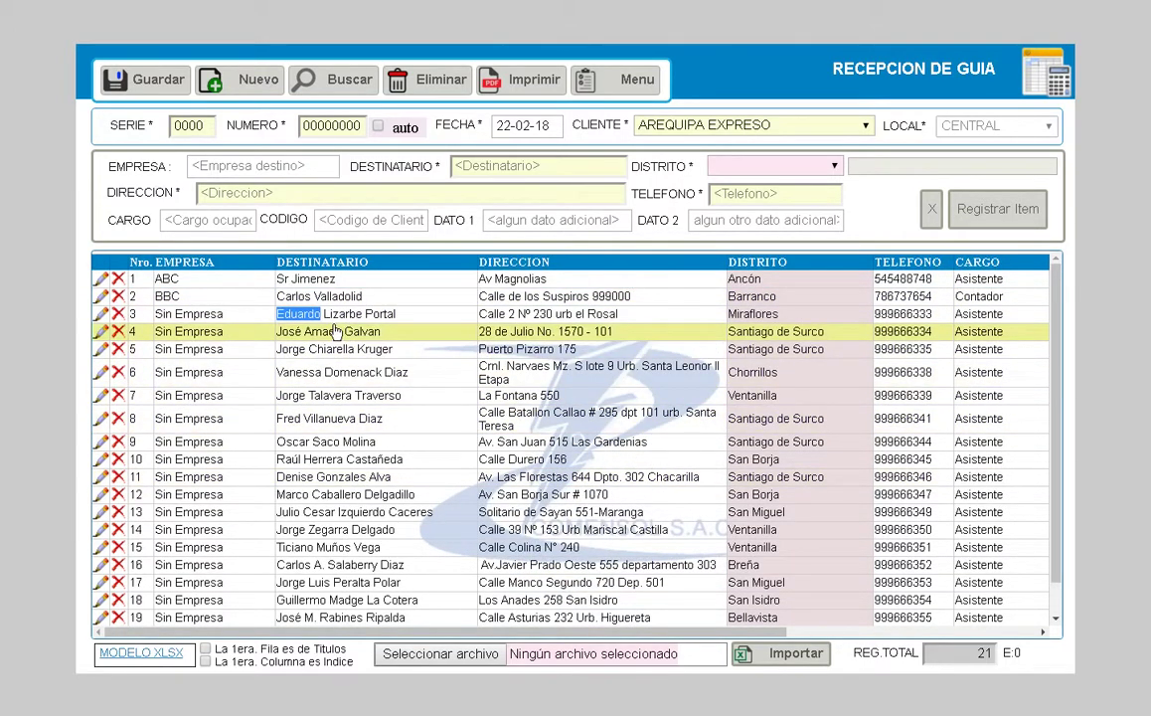
left_click(342, 86)
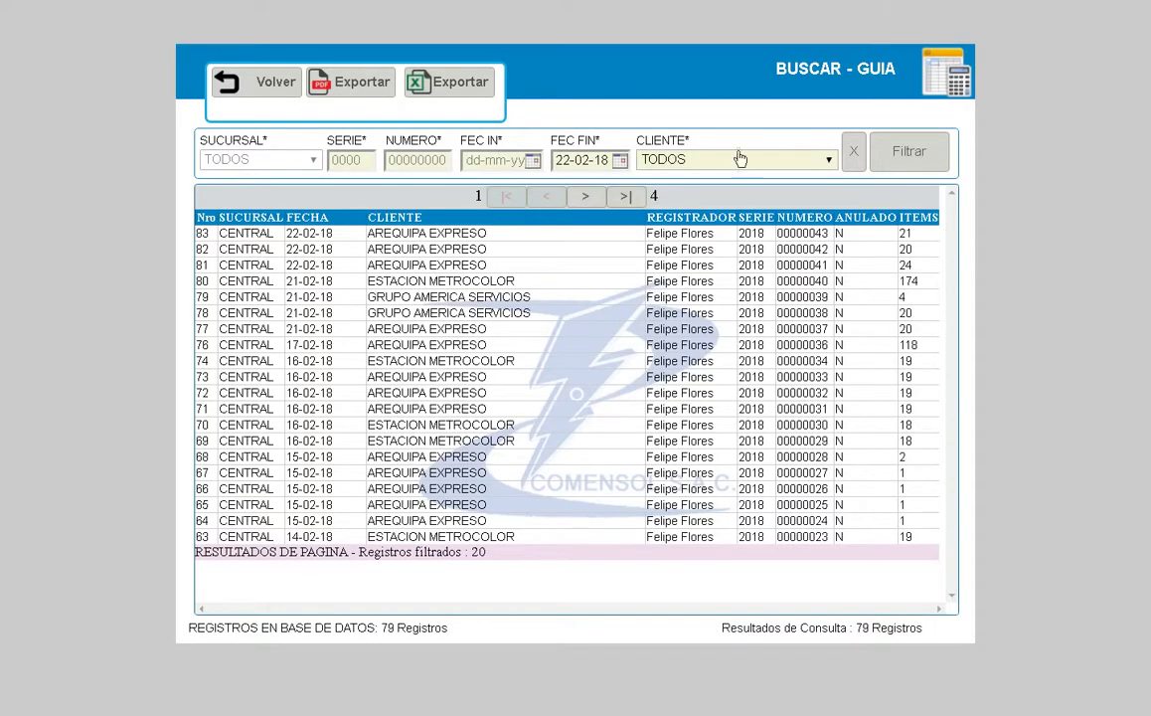
double_click(742, 233)
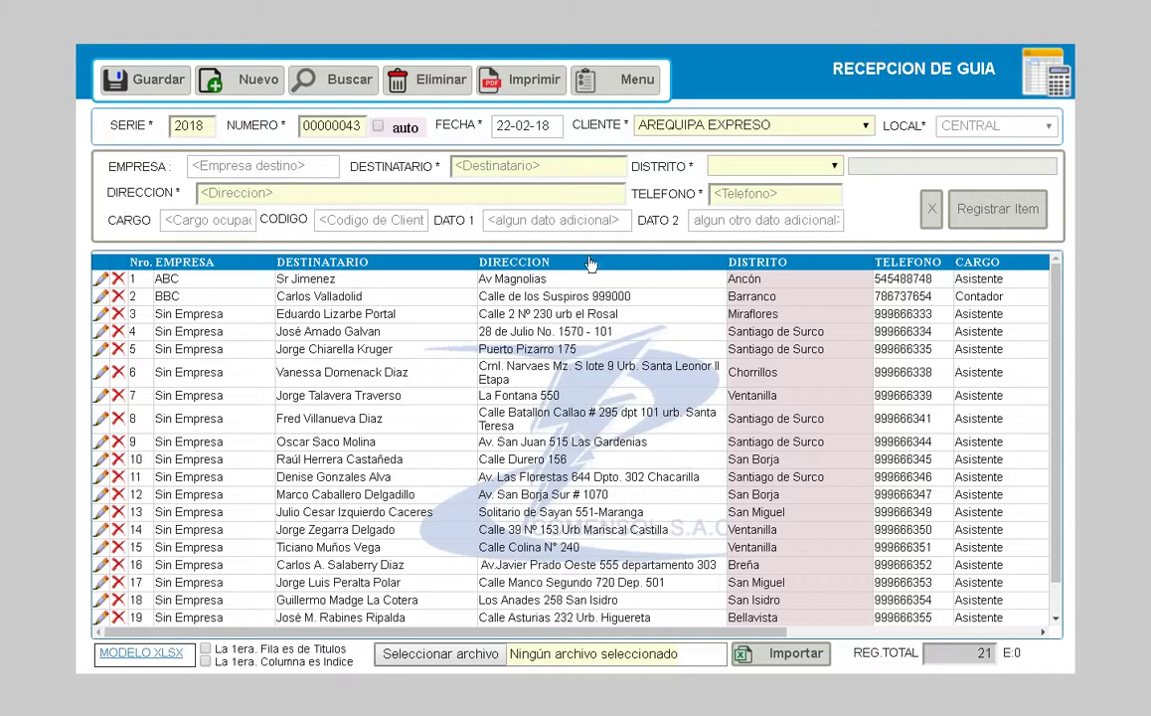
double_click(292, 320)
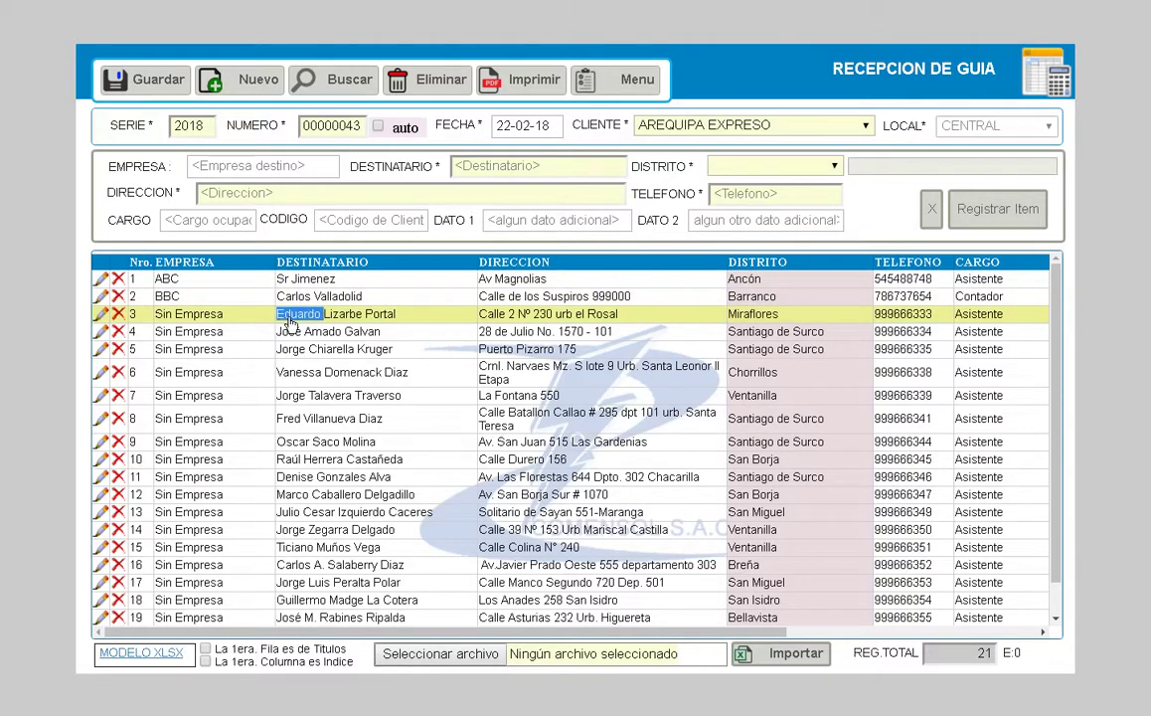
scroll(423, 462, "down", 1)
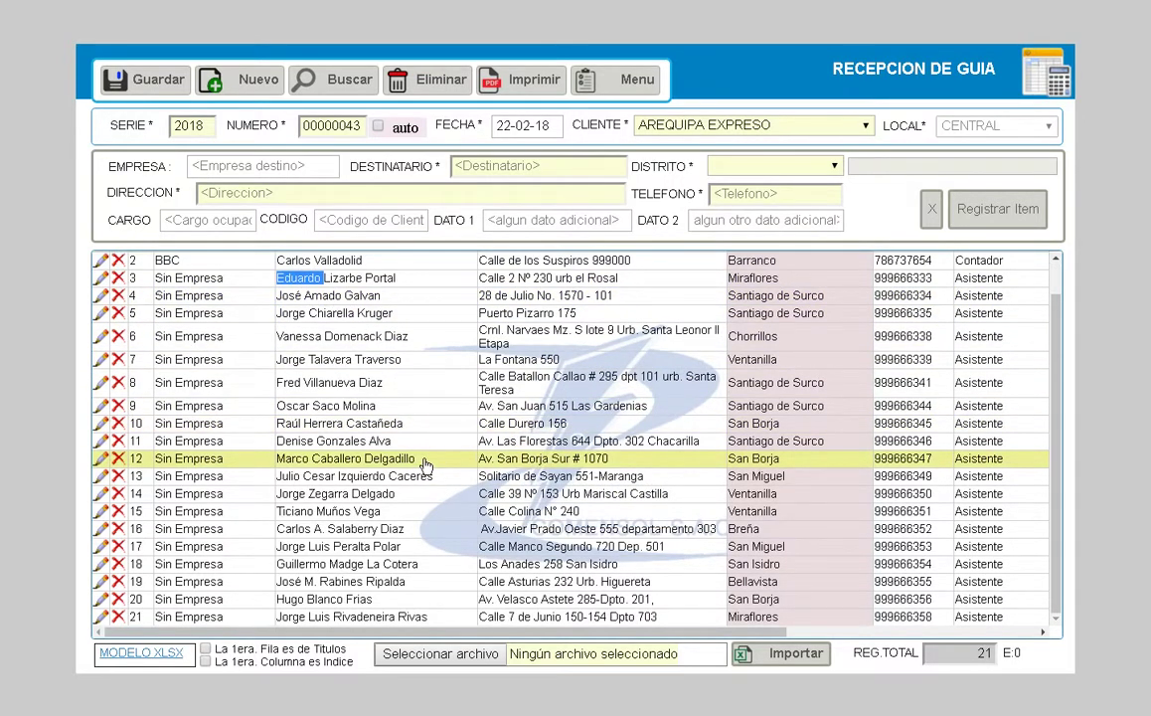
Start a new item for company DONOFRIO with the recipient's name and district Chaclacayo
left_click(268, 166)
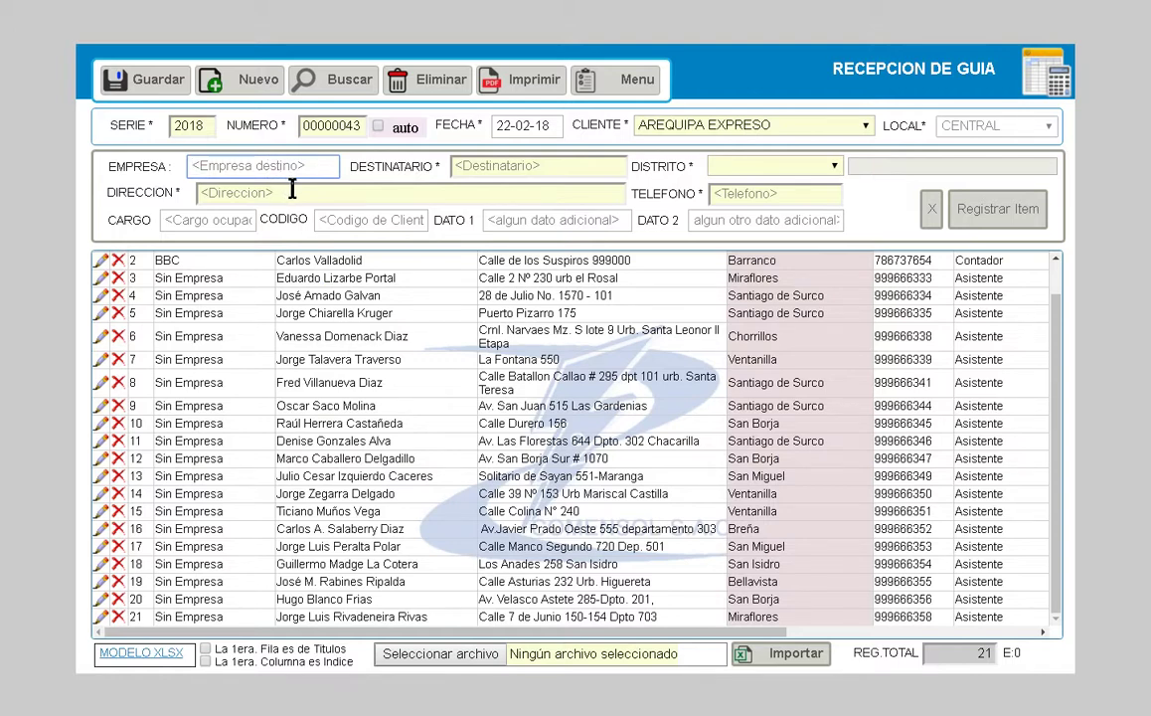
type("DONOFRIO")
left_click(485, 166)
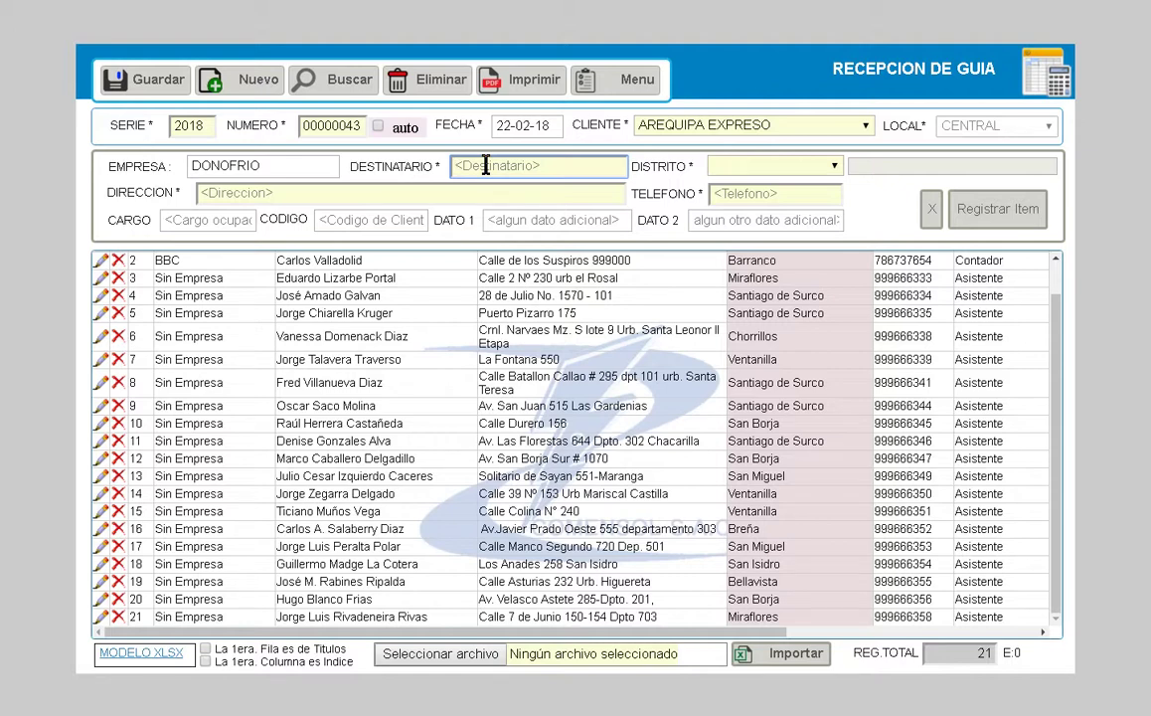
left_click(769, 167)
left_click(746, 355)
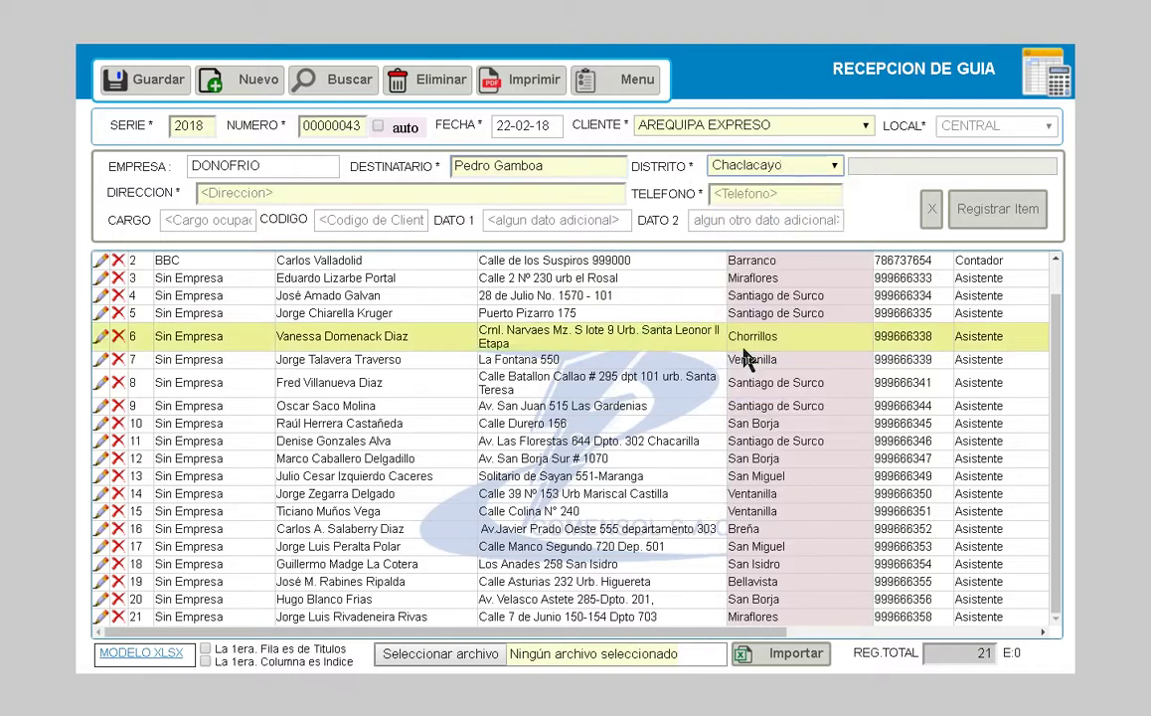
Enter the DONOFRIO item's delivery address and phone number
left_click(457, 197)
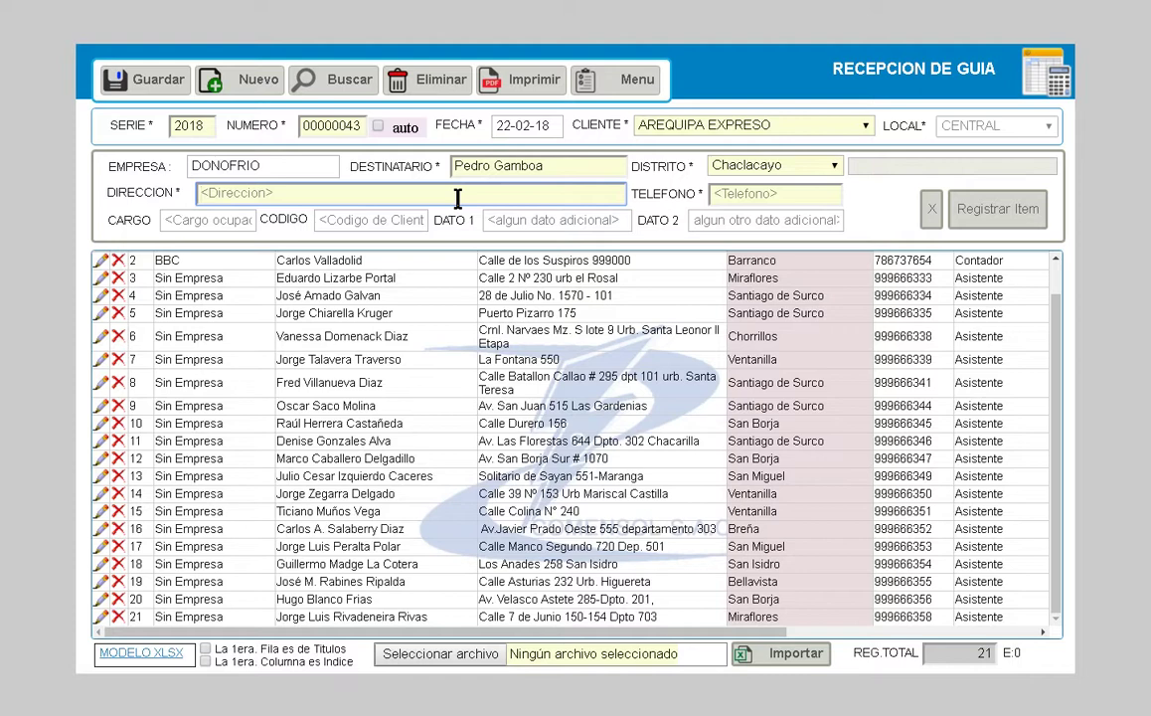
type("Los COndes")
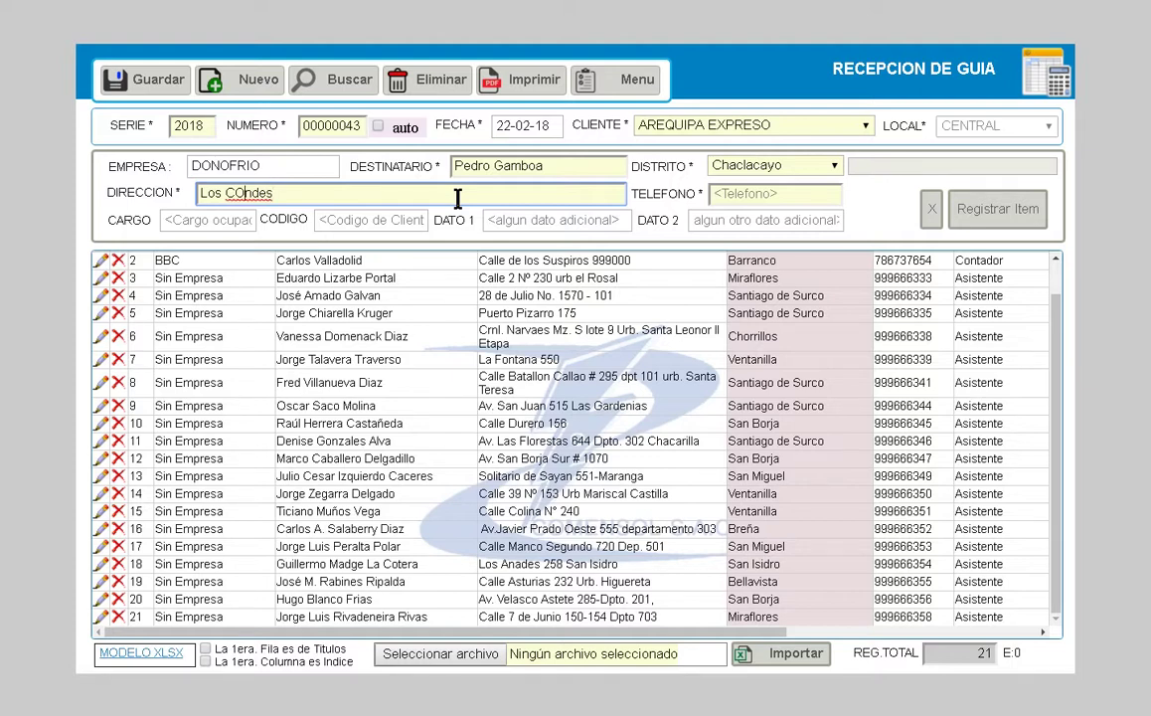
key("BackSpace")
type("o")
left_click(778, 197)
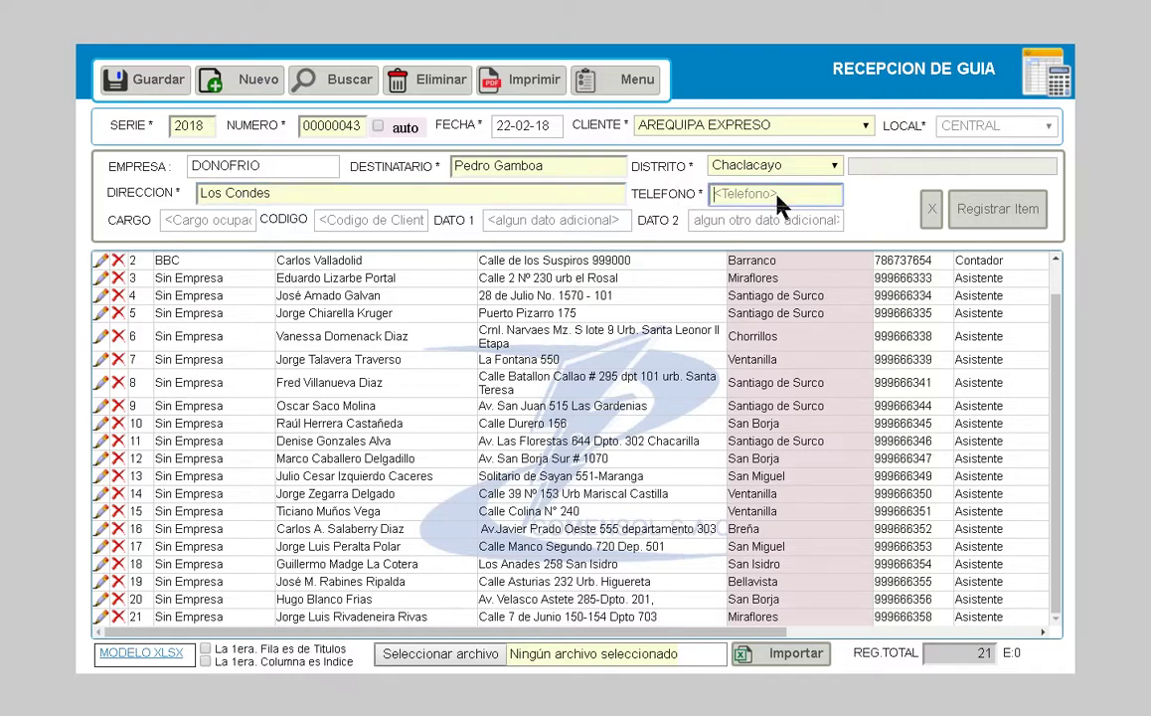
type("999999999")
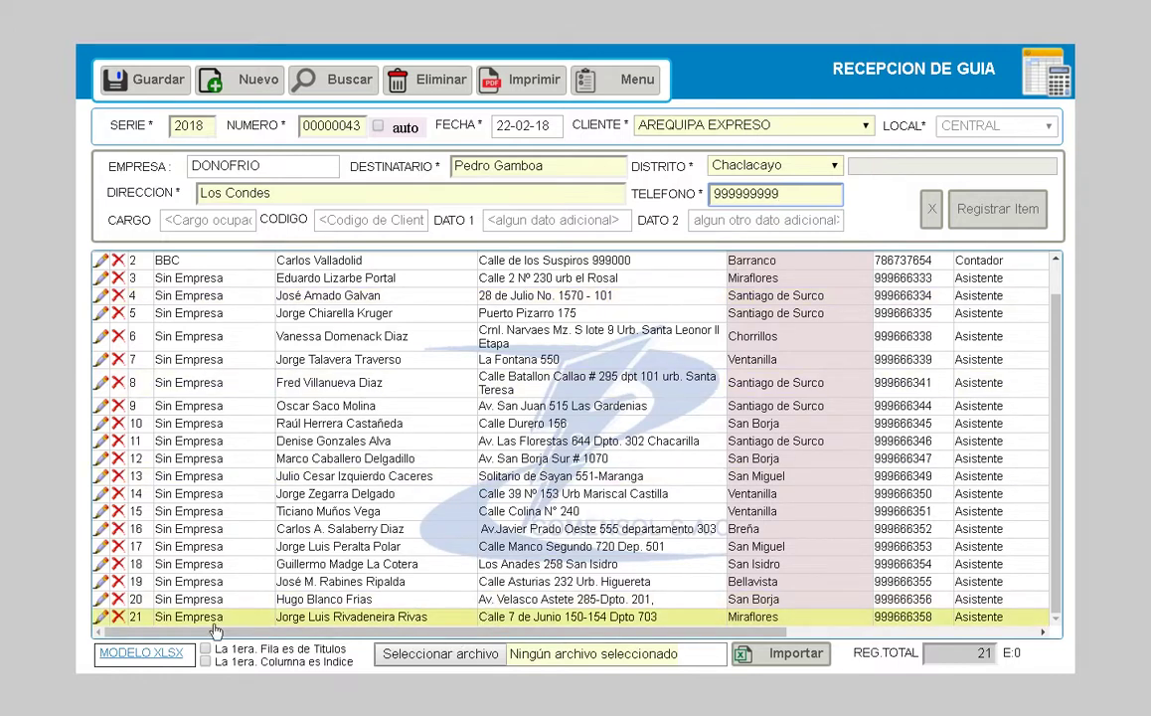
Register the DONOFRIO item as row 22 and bring up the saved-guides search
left_click(998, 211)
scroll(785, 423, "down", 1)
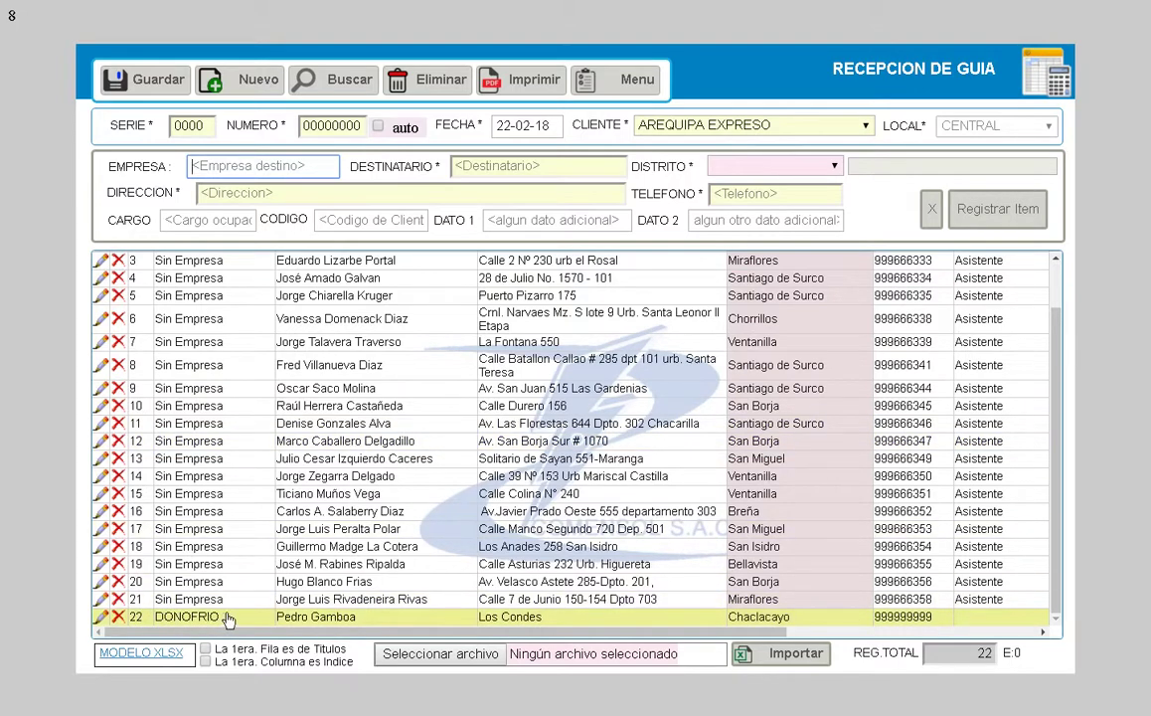
left_click_drag(217, 618, 118, 617)
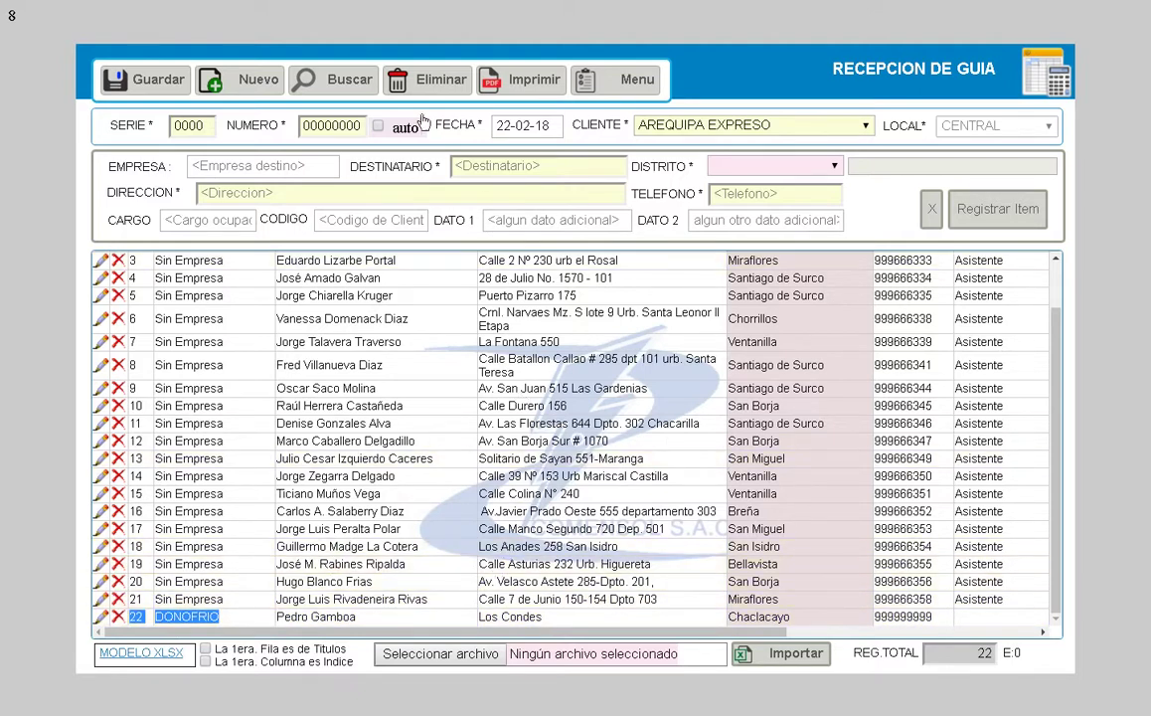
left_click(346, 80)
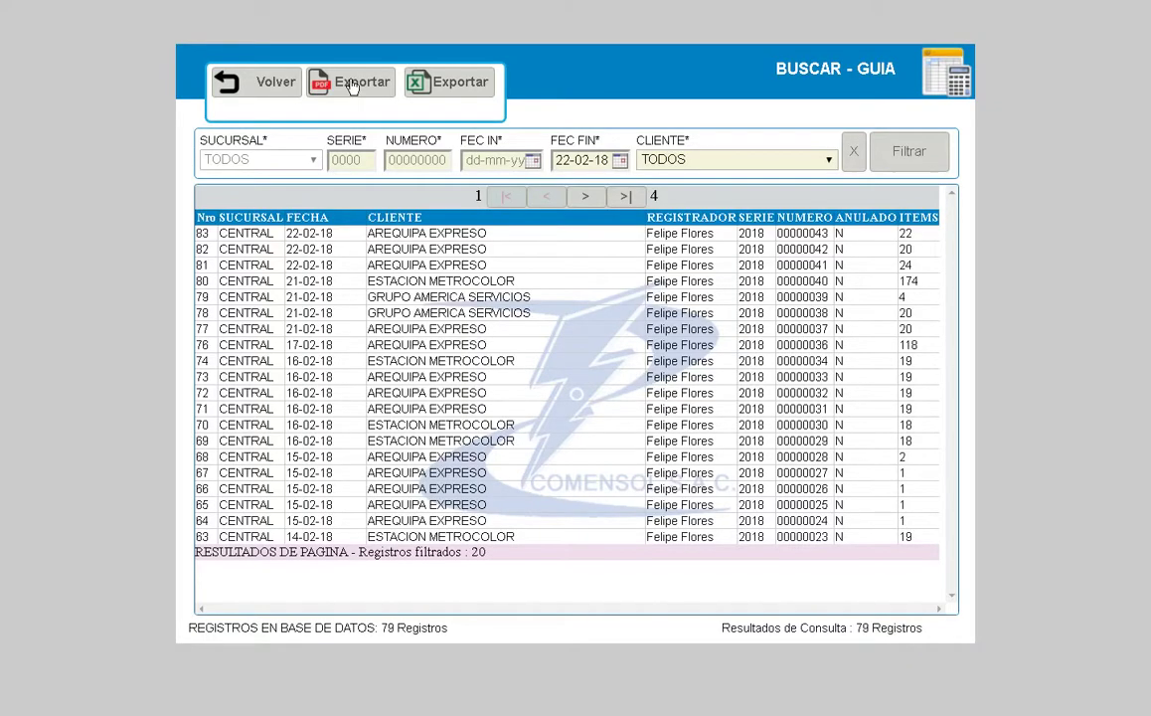
Reopen guide 00000043, check its 22nd item DONOFRIO, and generate the guide's printable PDF
double_click(905, 234)
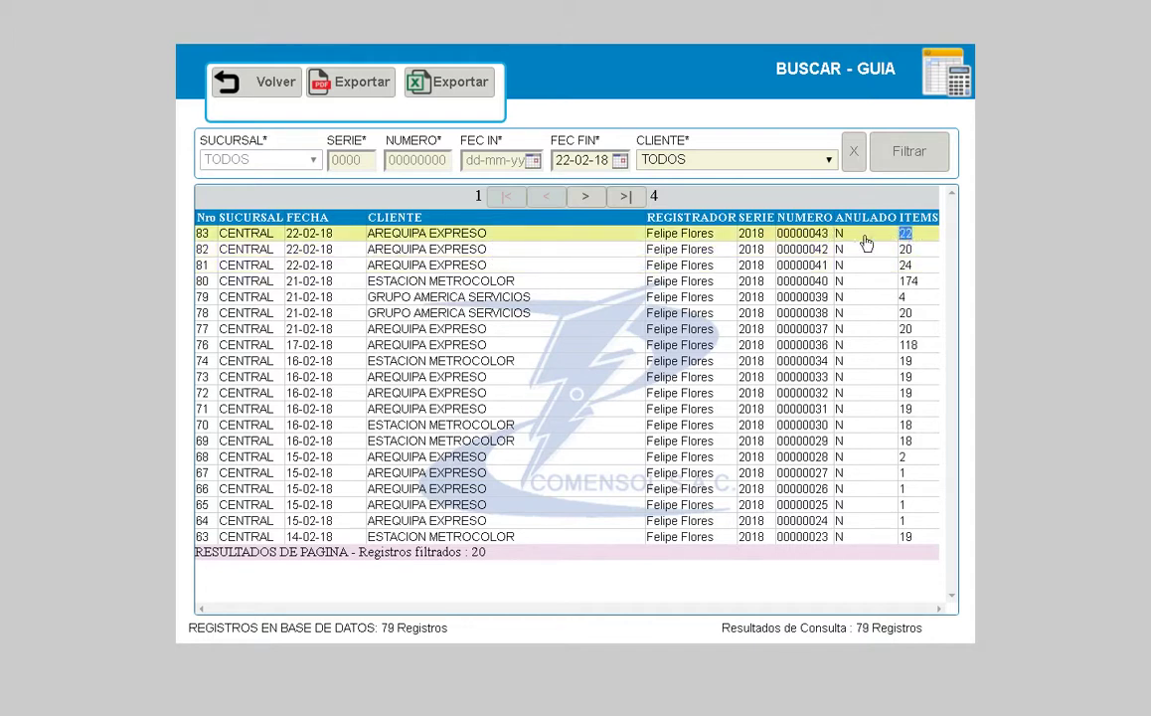
double_click(865, 242)
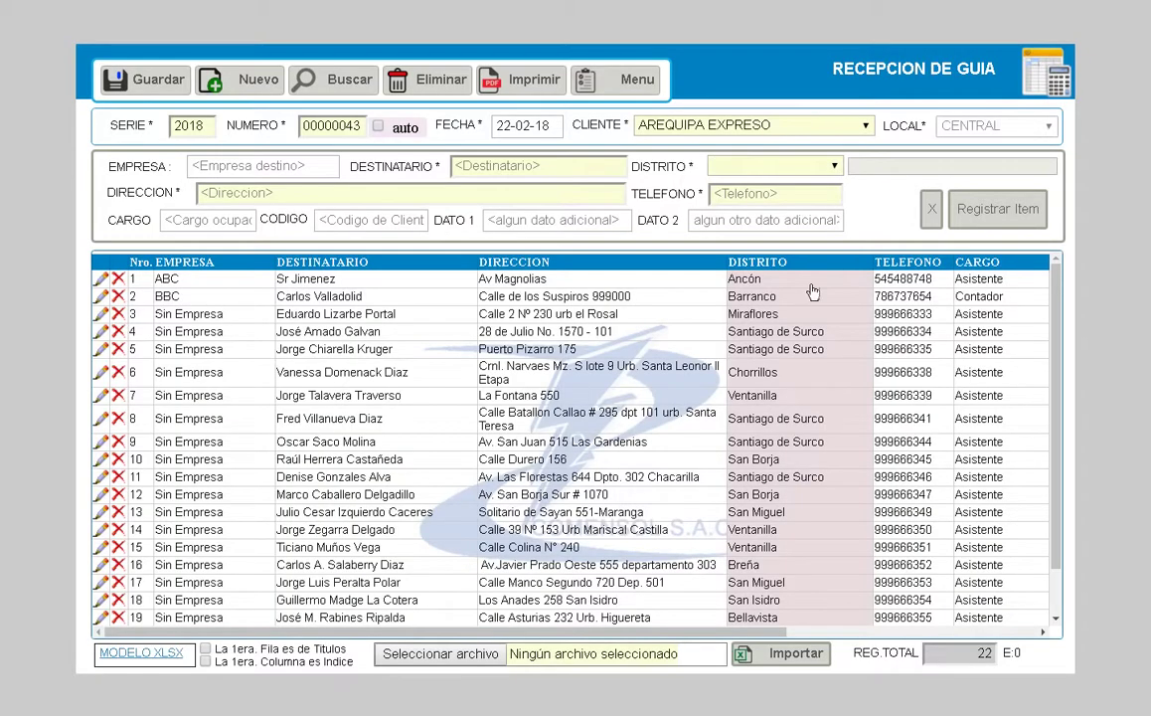
scroll(596, 497, "down", 3)
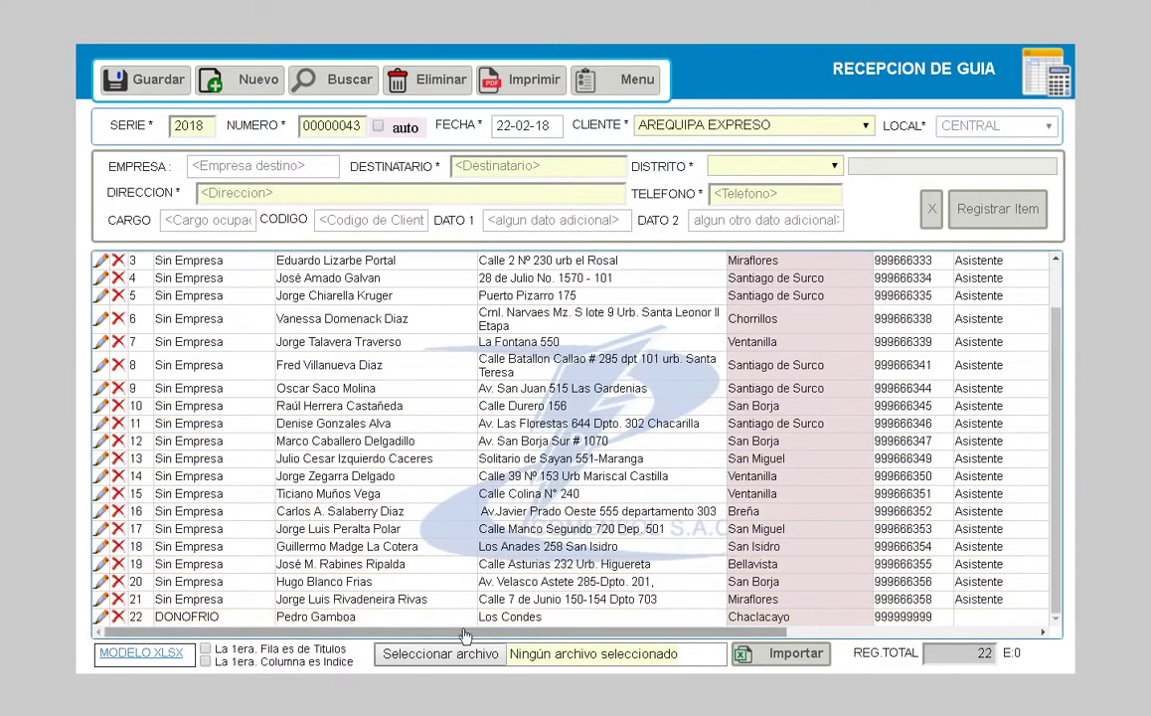
left_click(149, 617)
left_click_drag(136, 619, 221, 617)
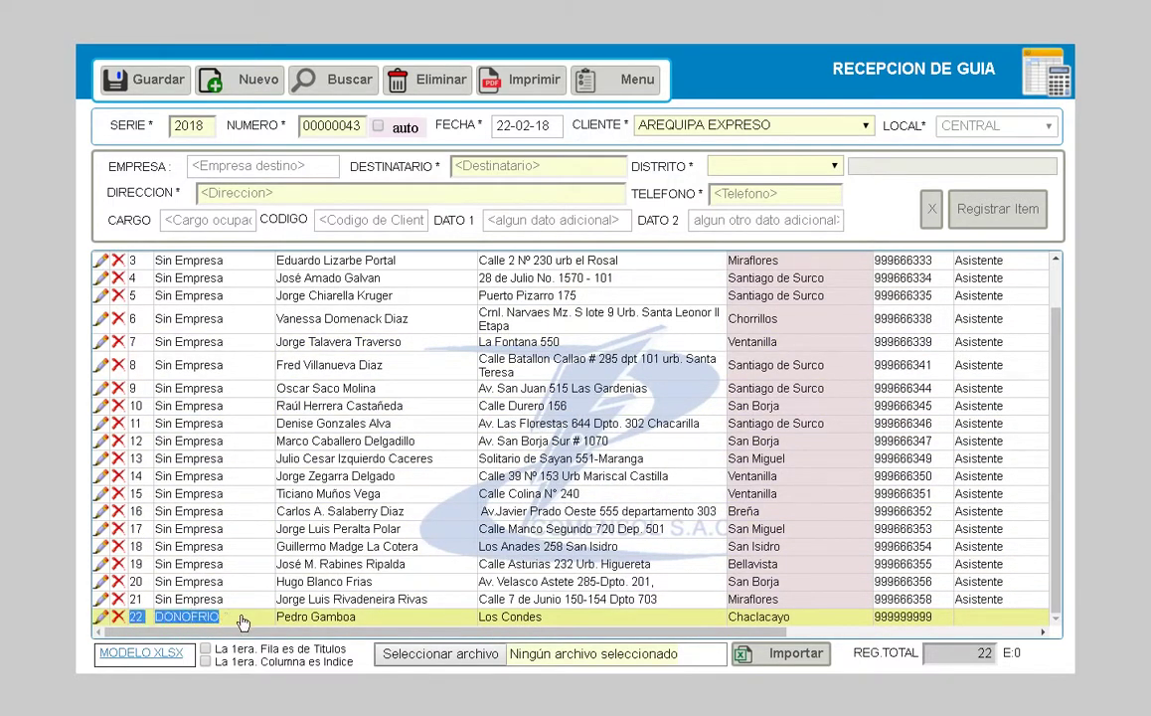
left_click(526, 87)
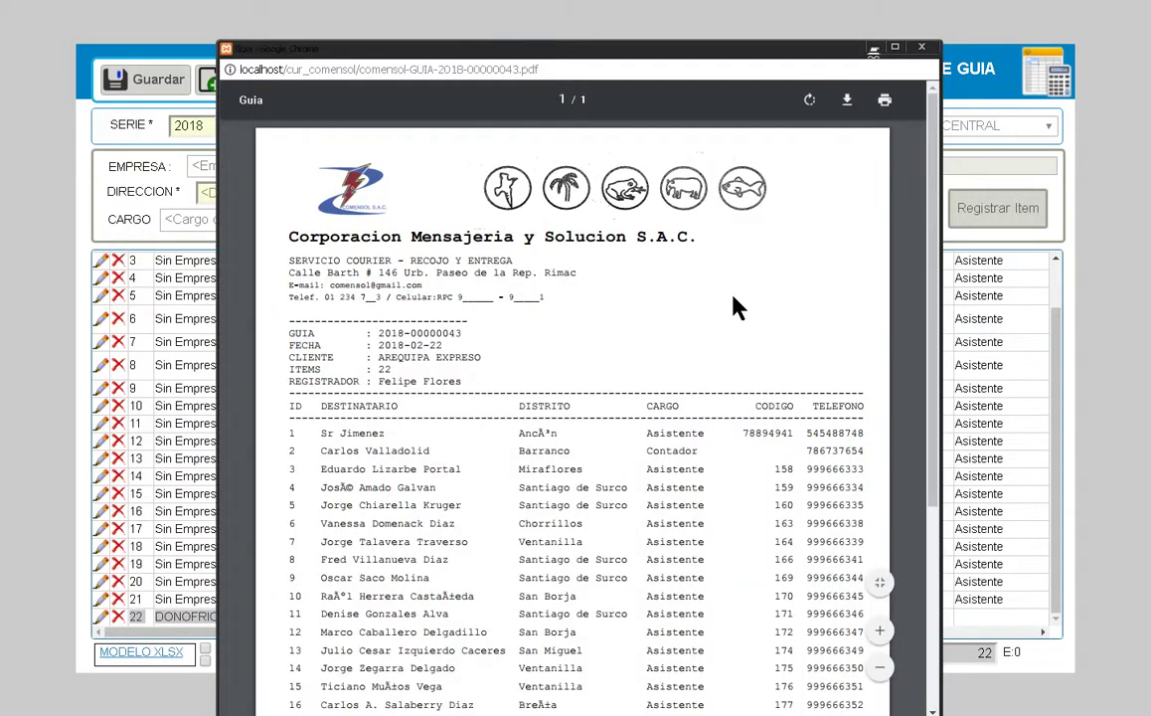
left_click_drag(463, 332, 376, 334)
left_click_drag(462, 370, 384, 371)
scroll(627, 437, "down", 2)
scroll(627, 438, "down", 2)
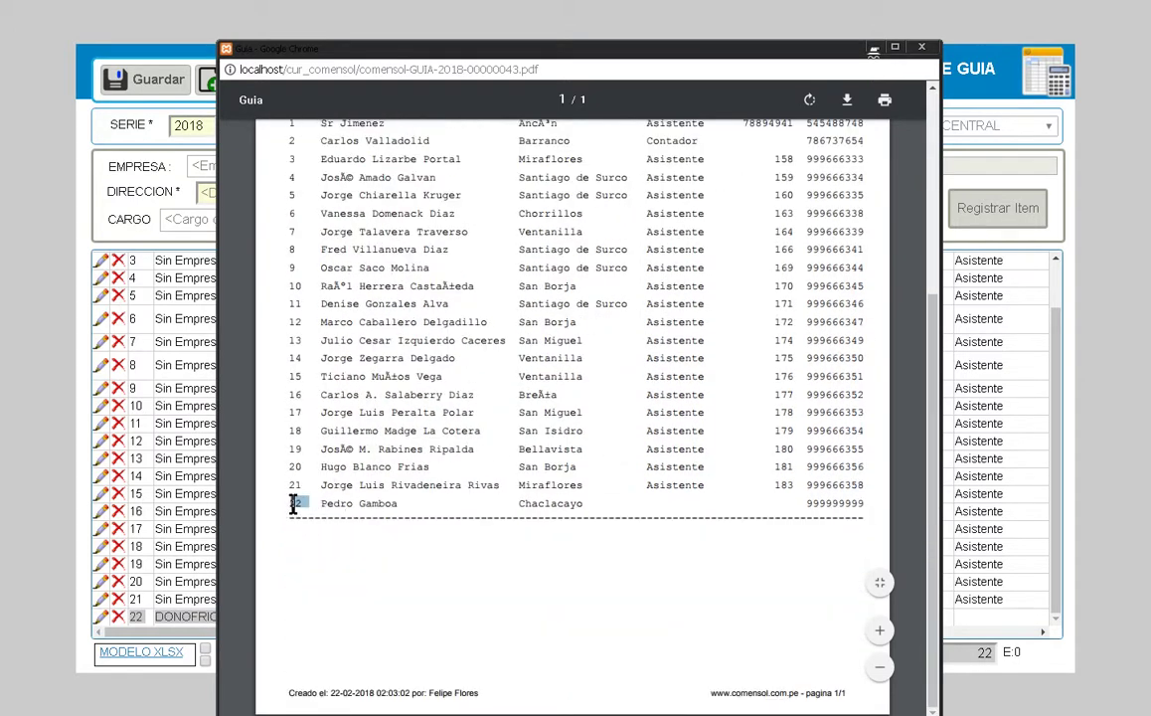
left_click_drag(284, 504, 844, 507)
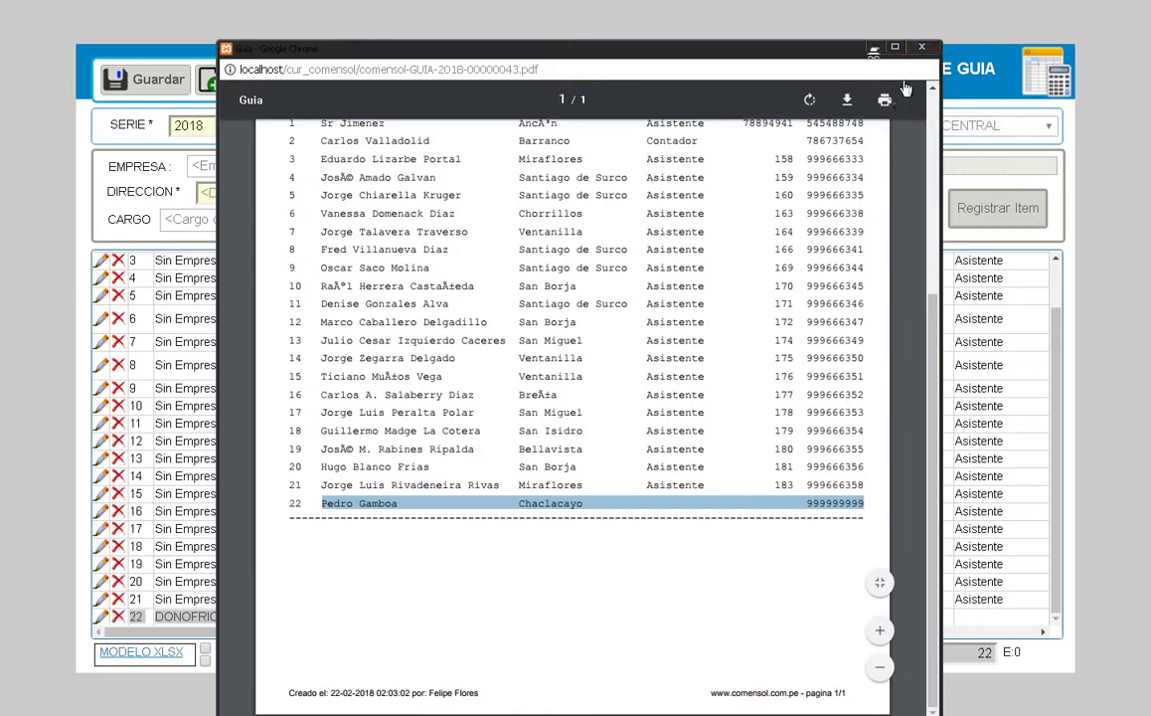
left_click(921, 47)
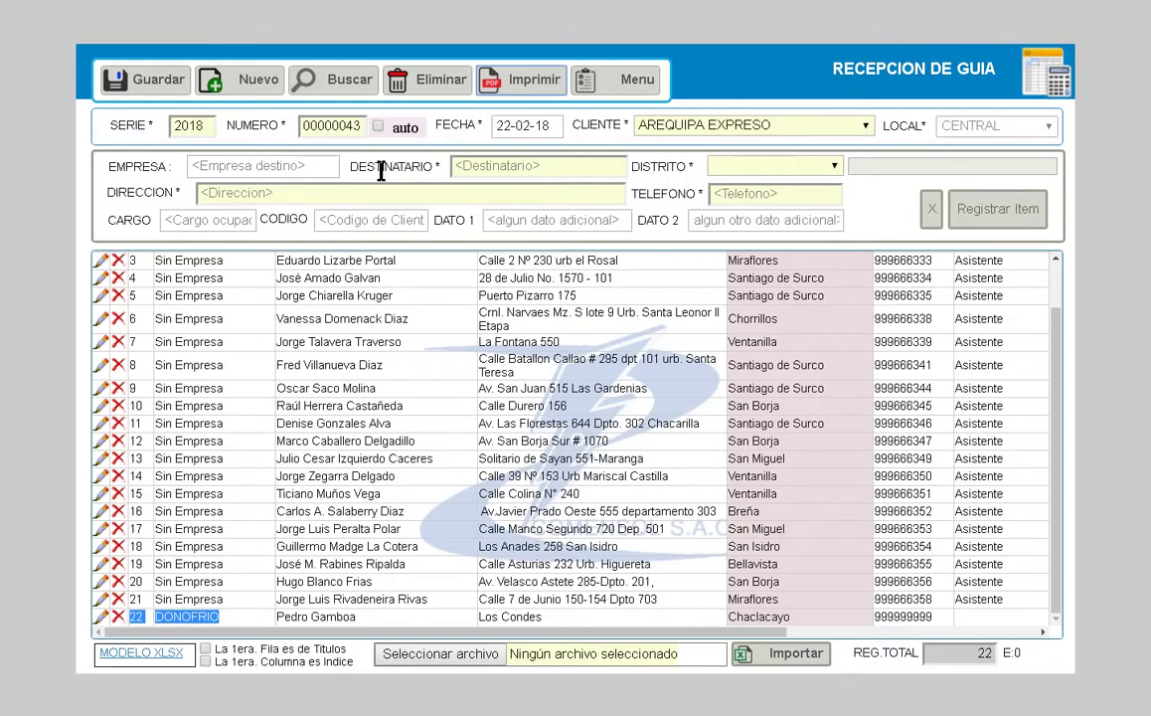
Start new guide 00000044 and select 'Modelo Lleno 1-10 mini-de-20items -4e.xlsx' for import
left_click(251, 91)
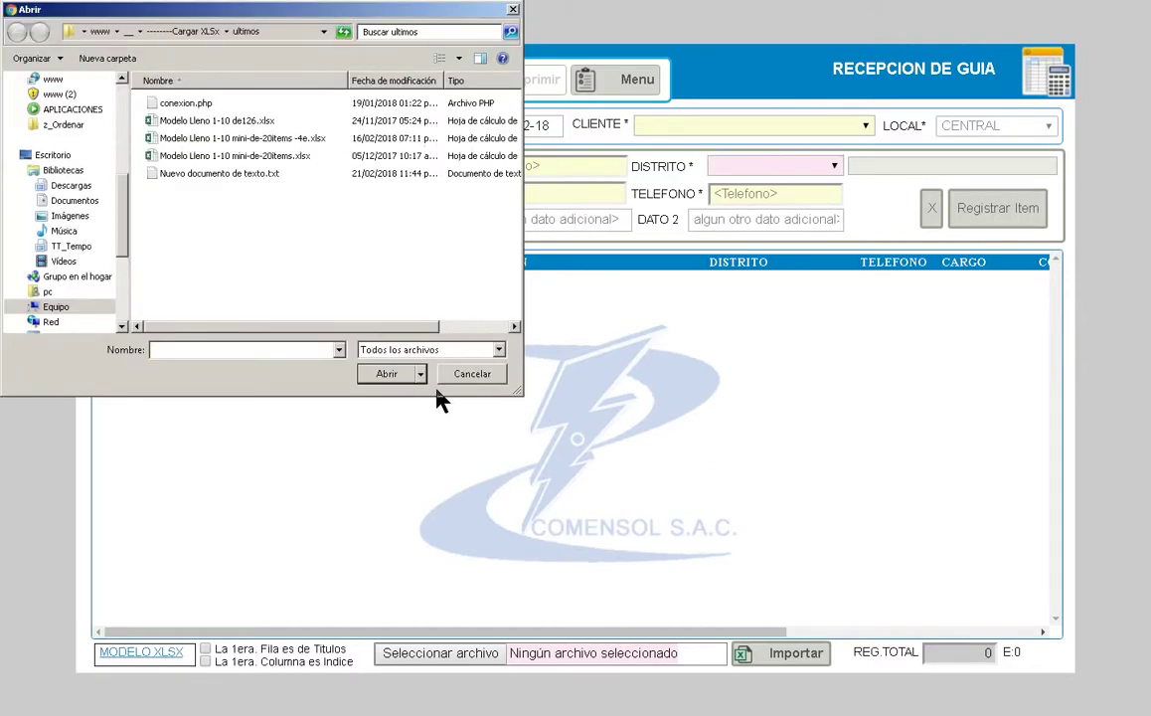
double_click(266, 176)
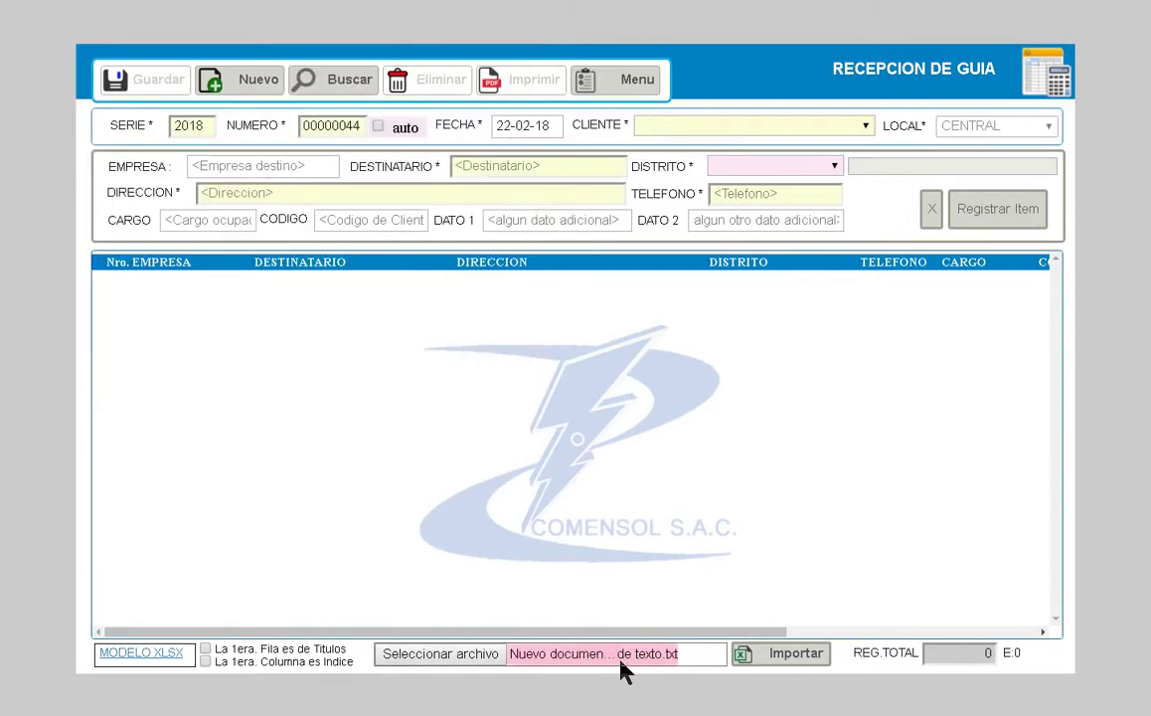
key("space")
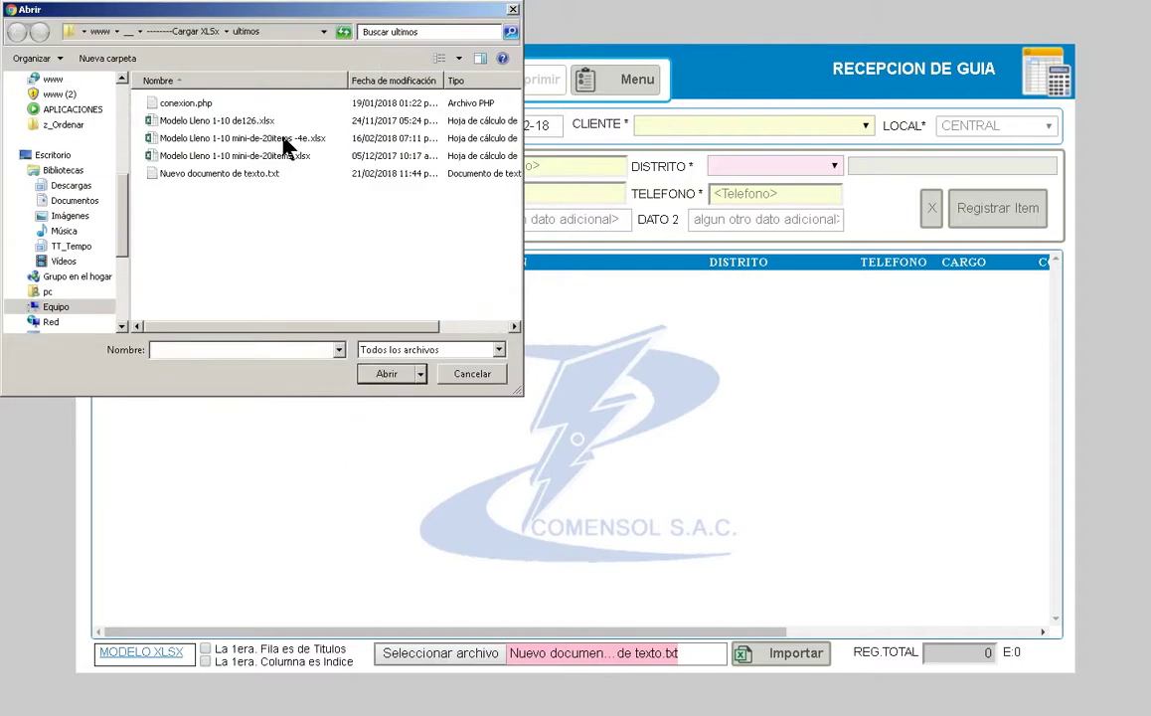
double_click(283, 140)
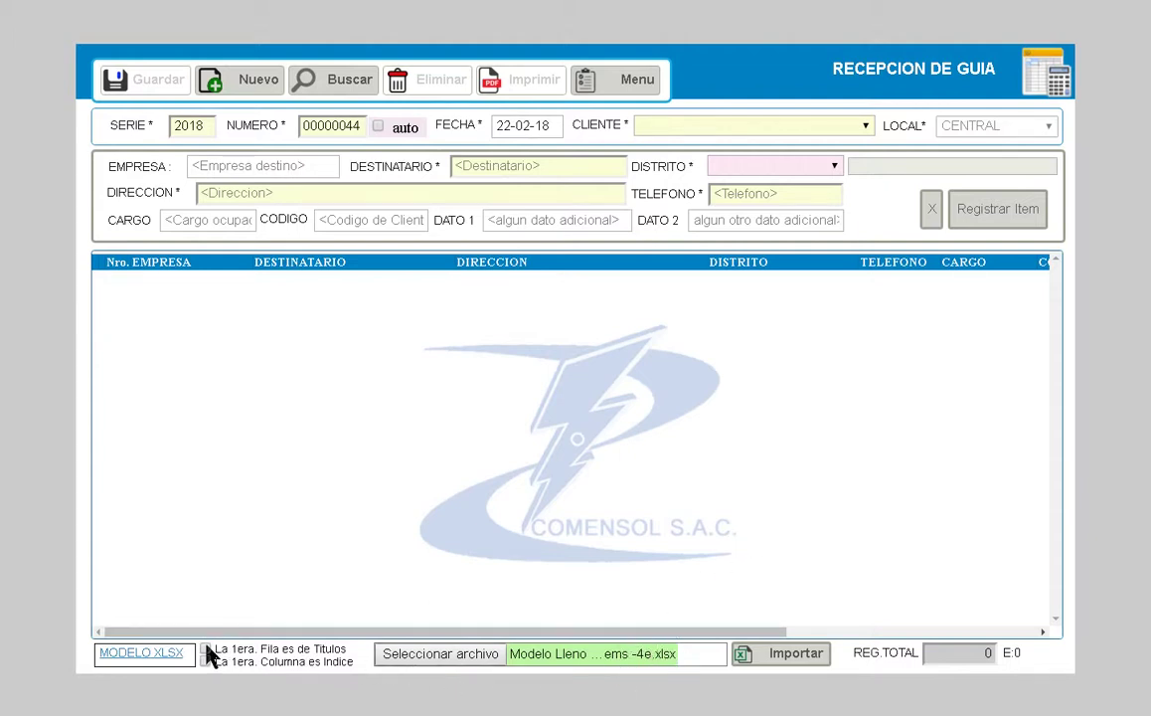
Import the spreadsheet with 'La 1era. Columna es Indice' on and titles row off, loading 20 rows
left_click(206, 647)
left_click(204, 649)
left_click_drag(216, 664, 349, 664)
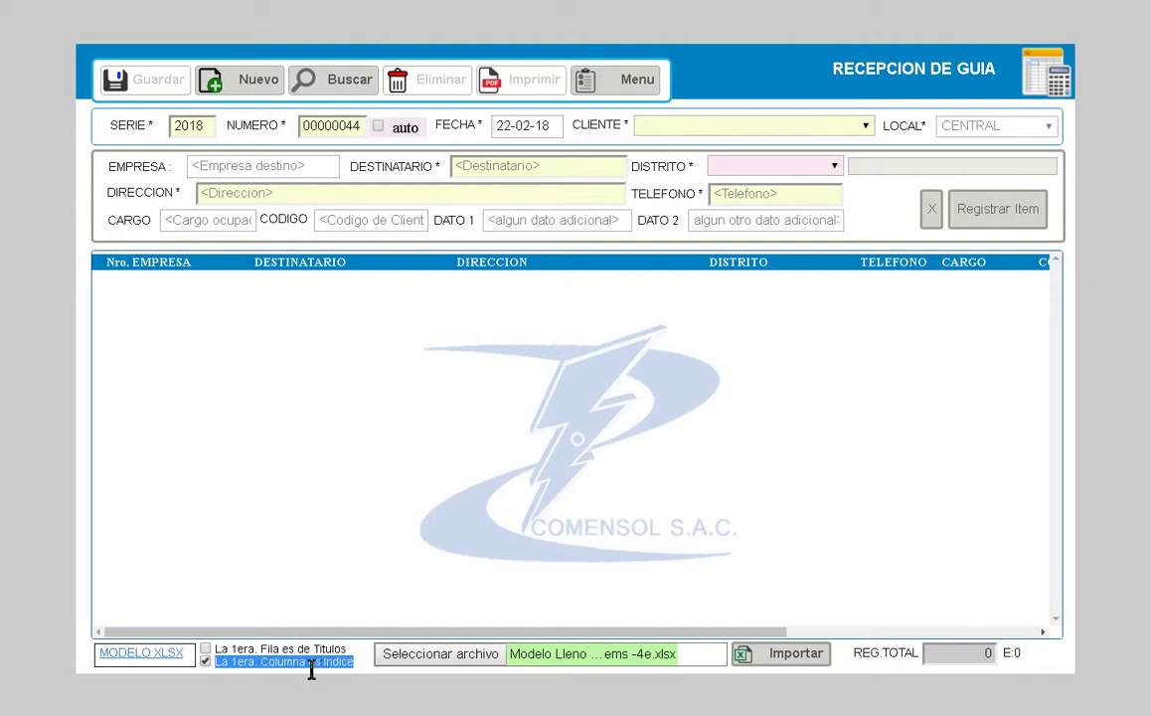
left_click(270, 669)
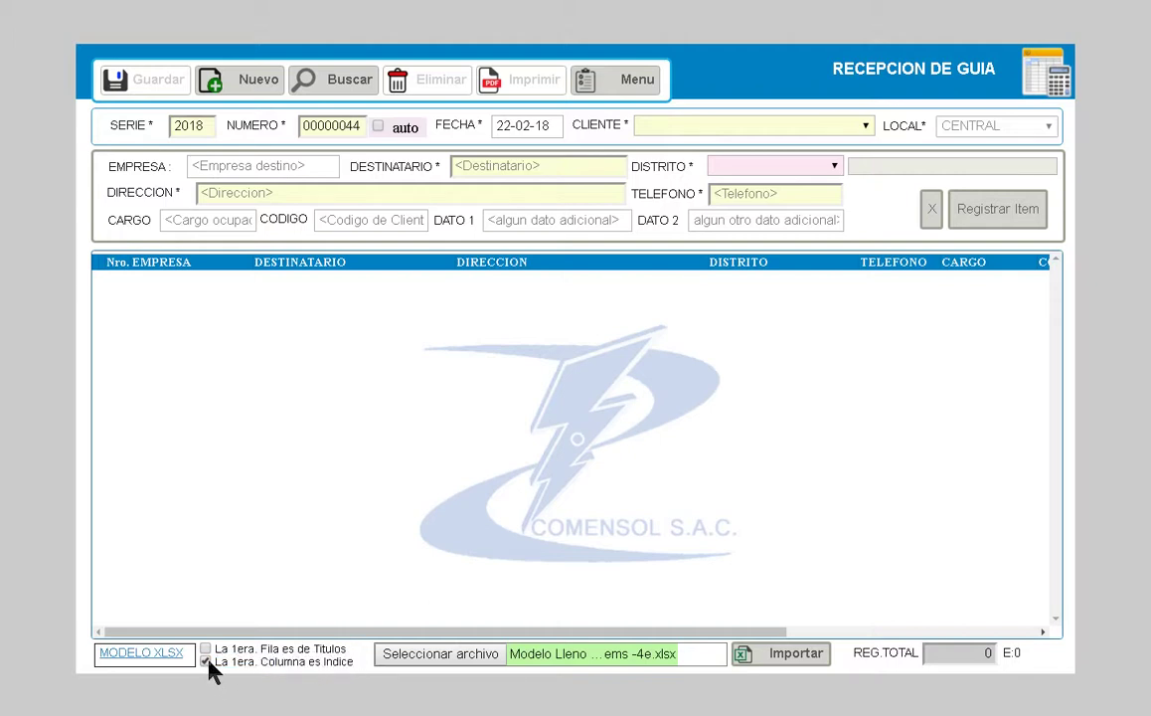
left_click(796, 656)
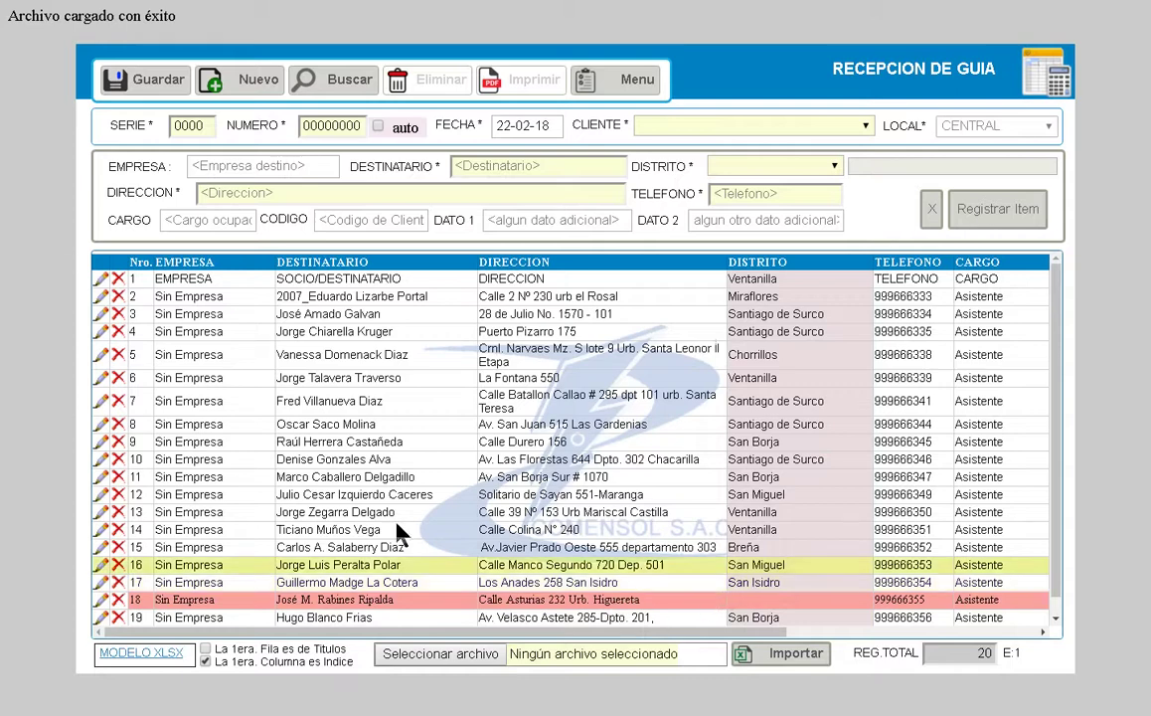
Delete the imported header row, set row 17's district to Ate Vitarte, and enable auto numbering
left_click_drag(157, 281, 963, 289)
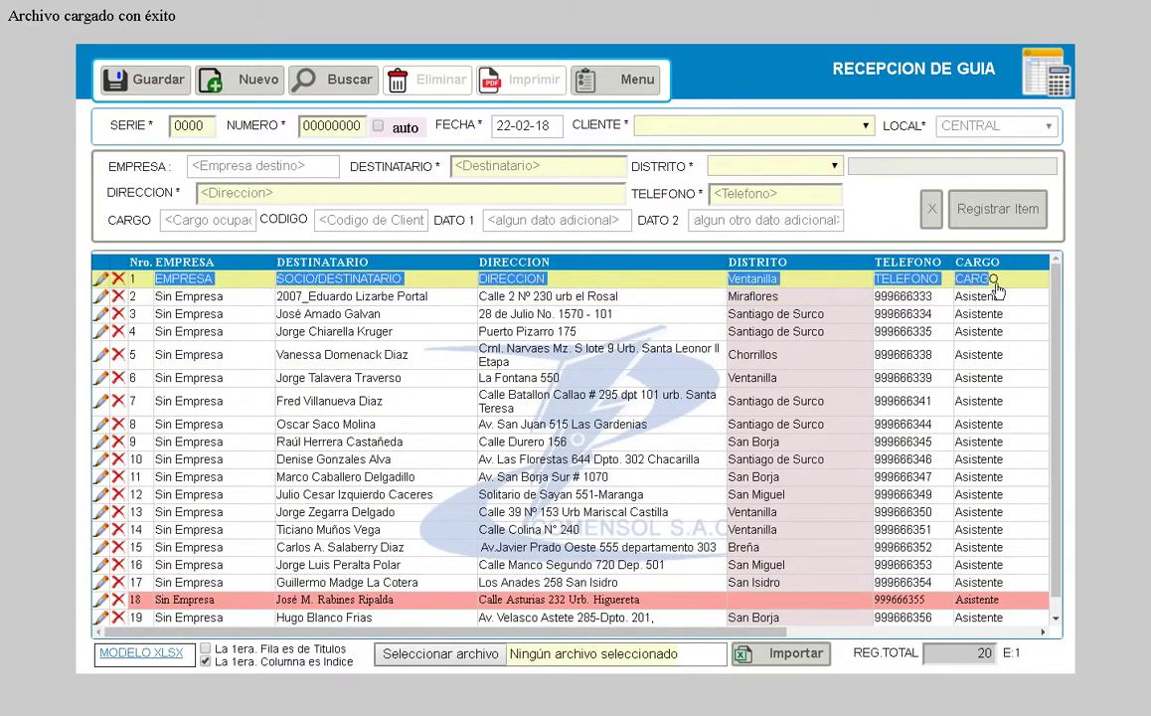
left_click(117, 281)
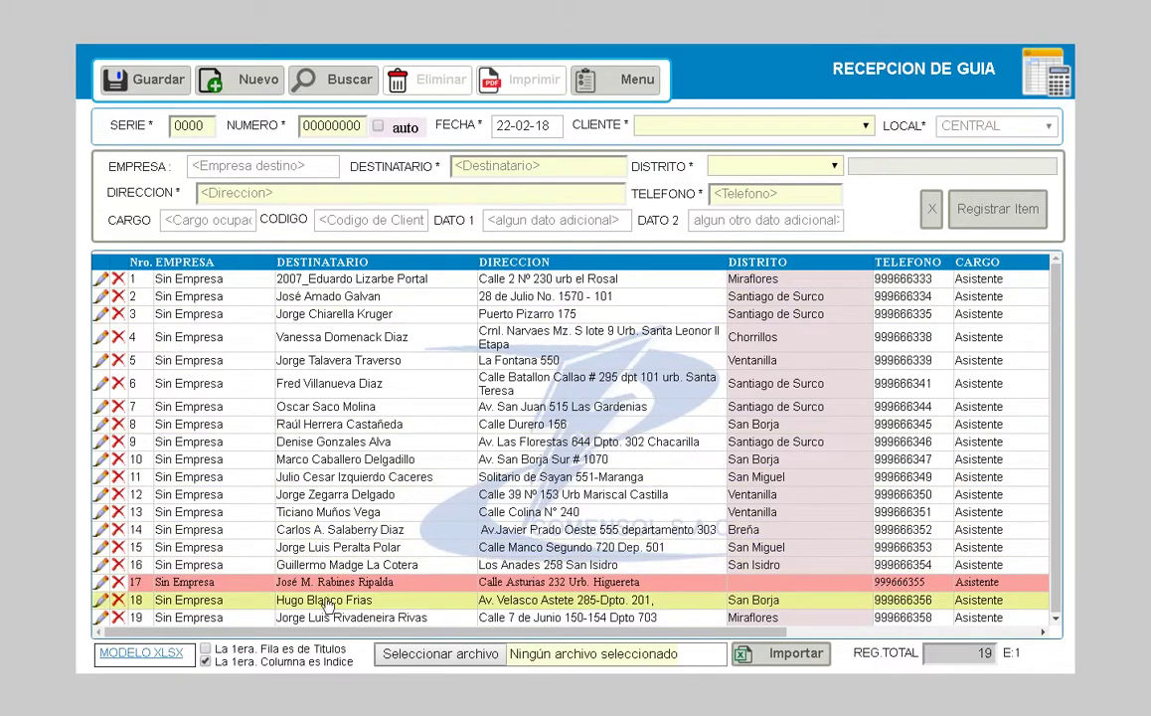
left_click(228, 587)
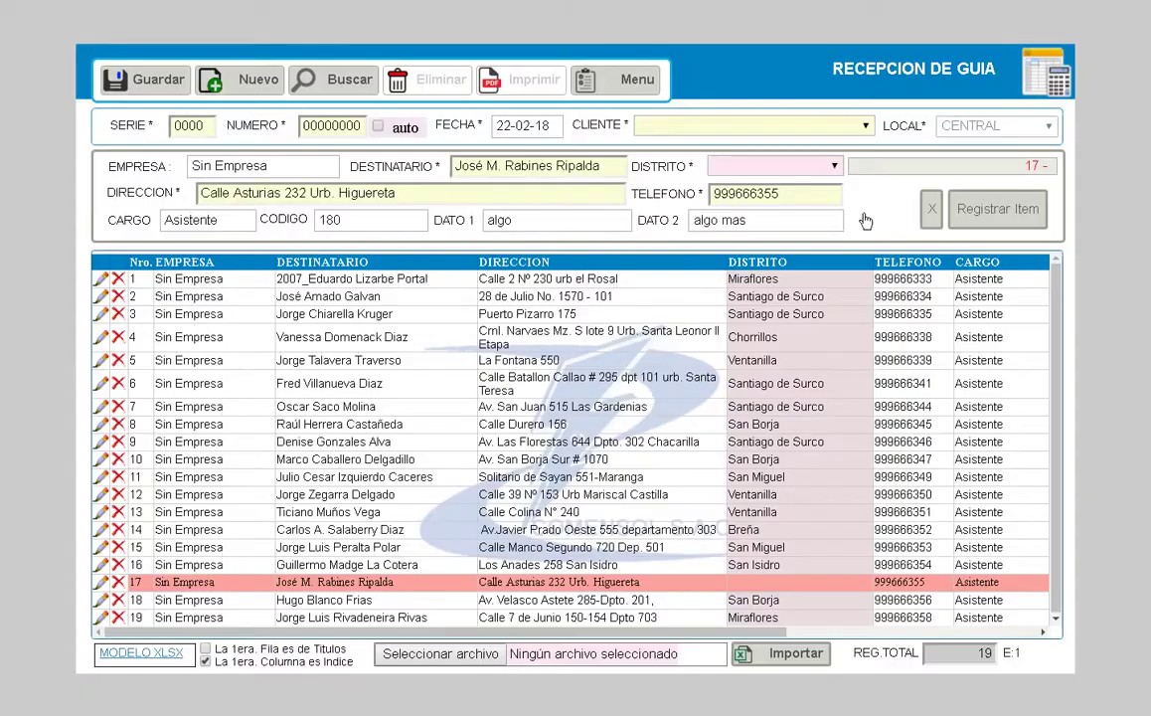
left_click(819, 169)
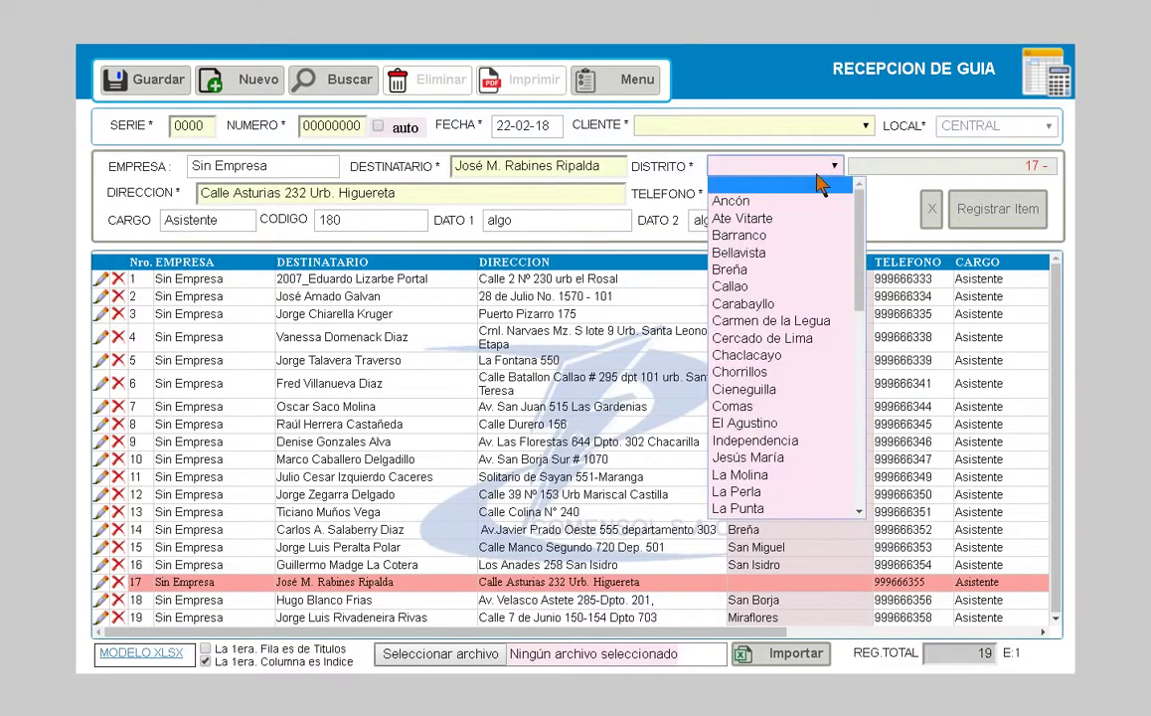
left_click(754, 219)
left_click(964, 221)
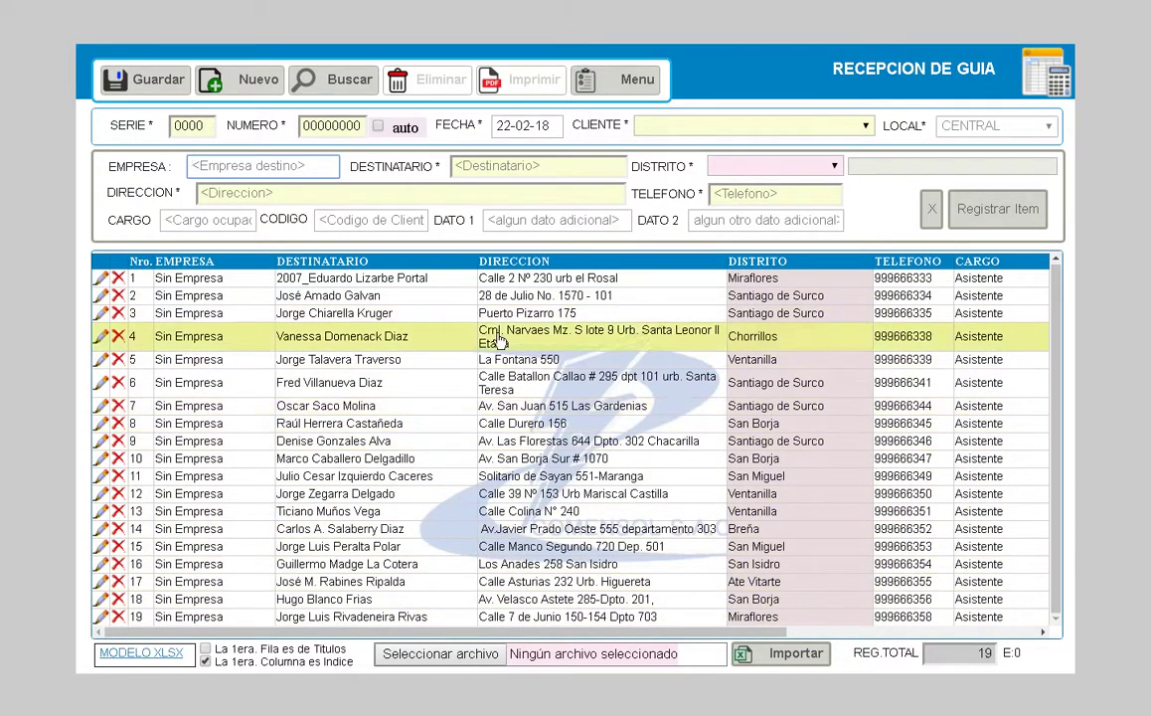
left_click(378, 127)
left_click(378, 127)
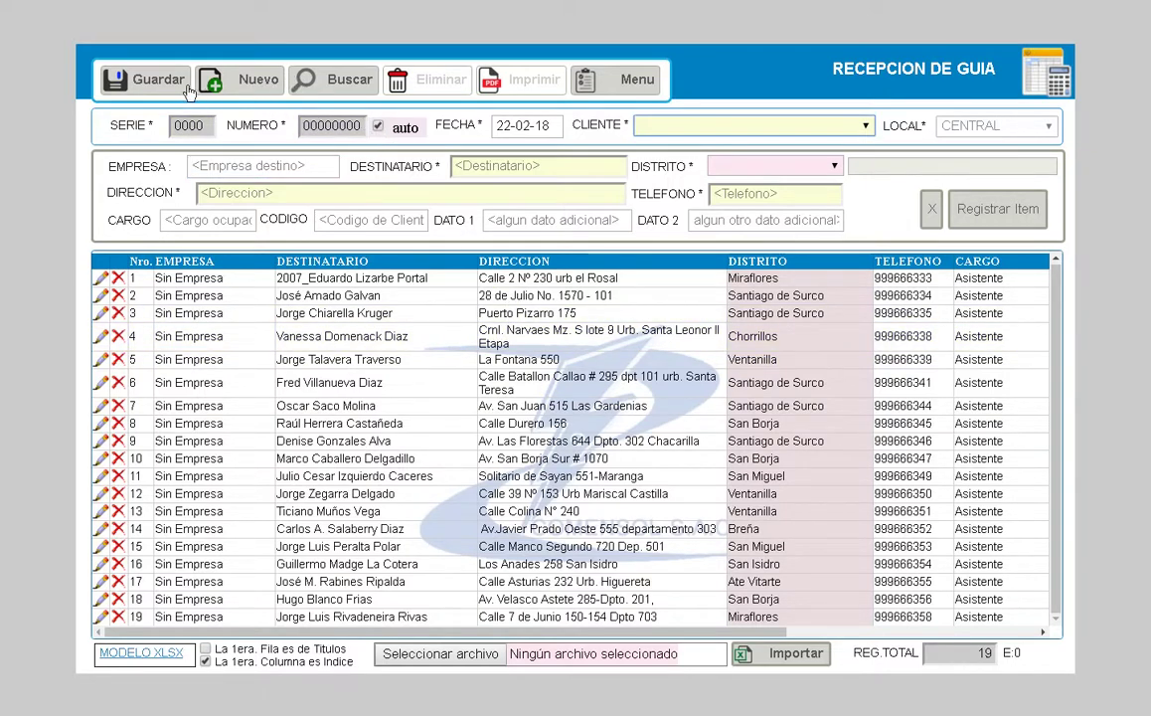
left_click(149, 81)
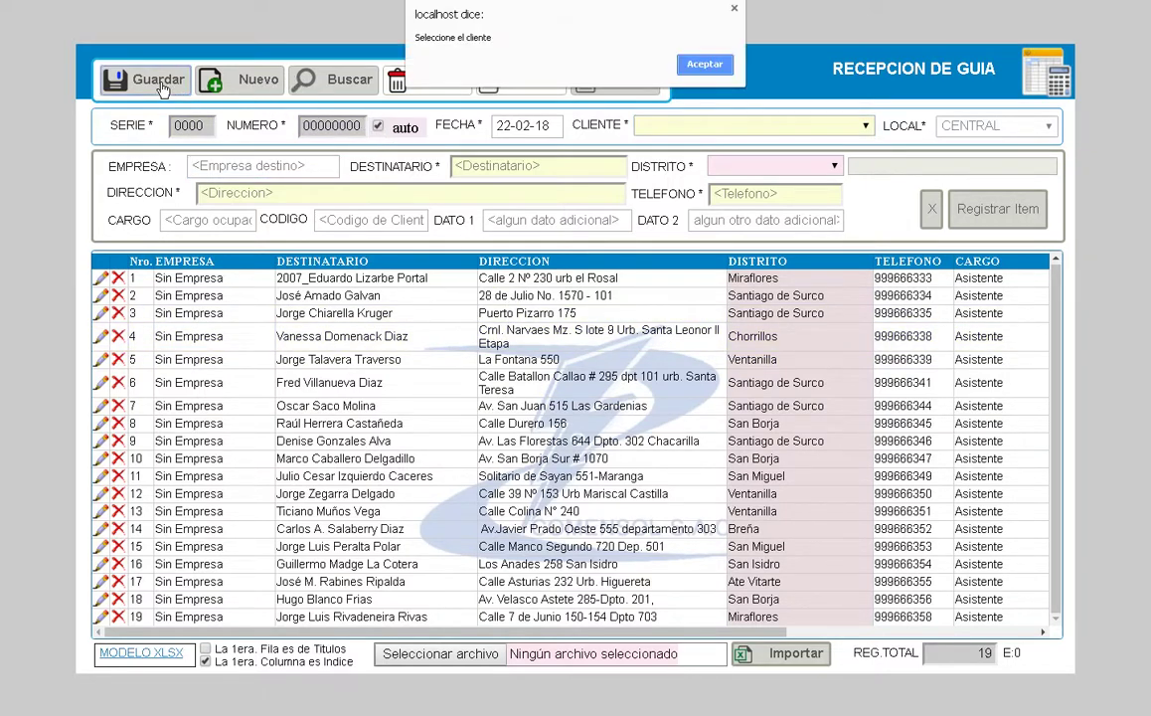
left_click(704, 63)
left_click(800, 126)
left_click(778, 161)
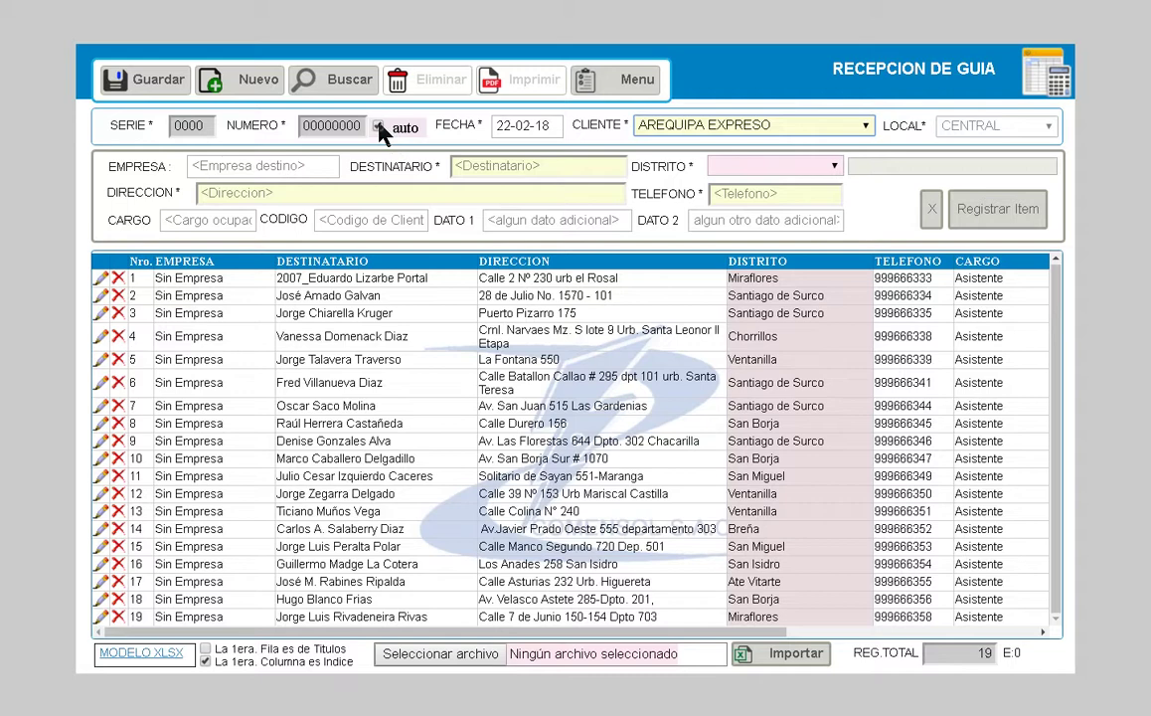
left_click(142, 90)
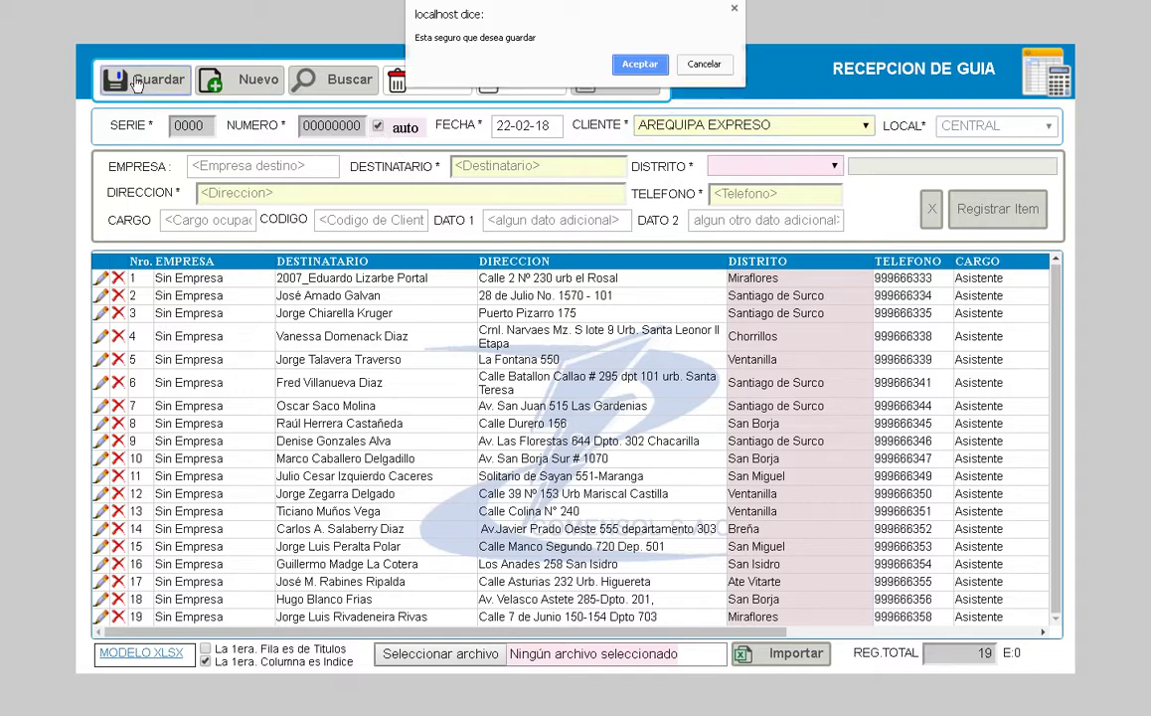
left_click(585, 62)
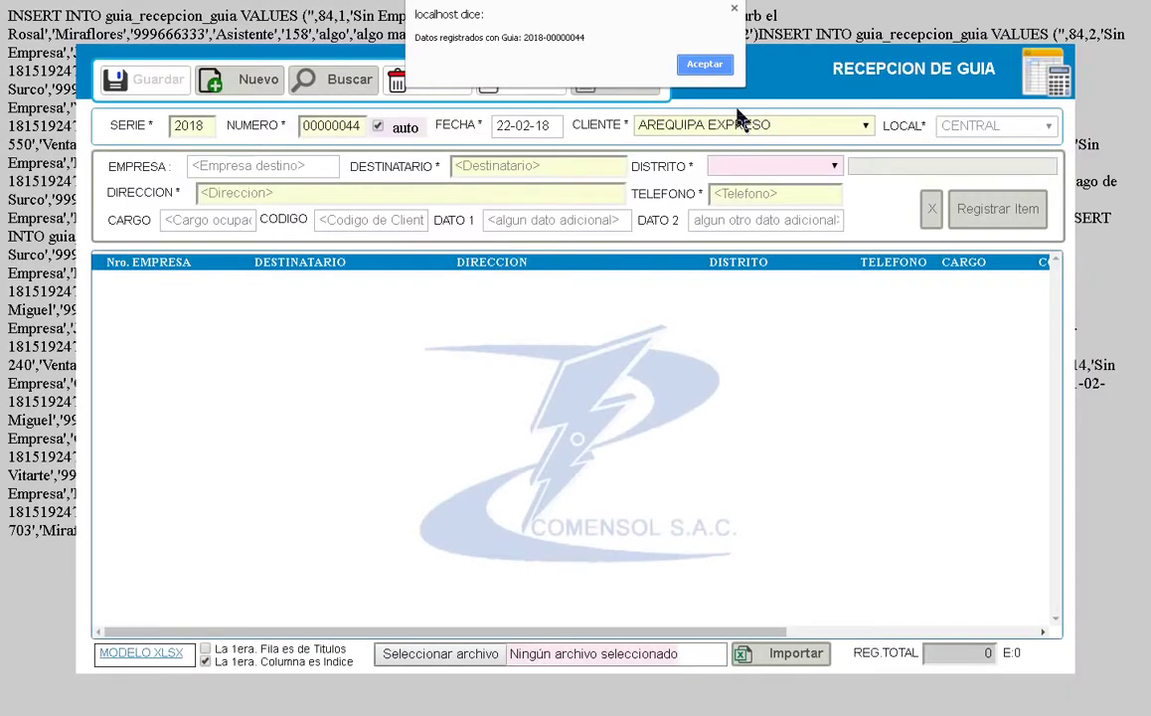
left_click(705, 64)
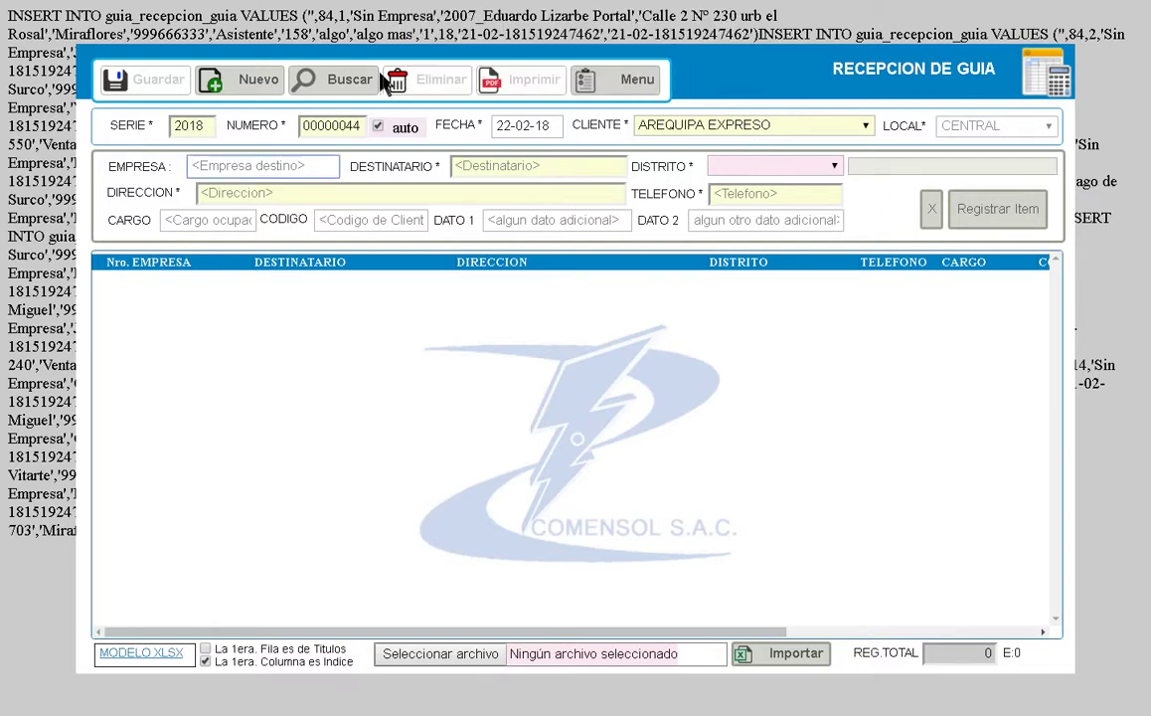
Reopen saved guide 00000044 from the search list to review its 19 items, then start blank guide 00000045
left_click(349, 79)
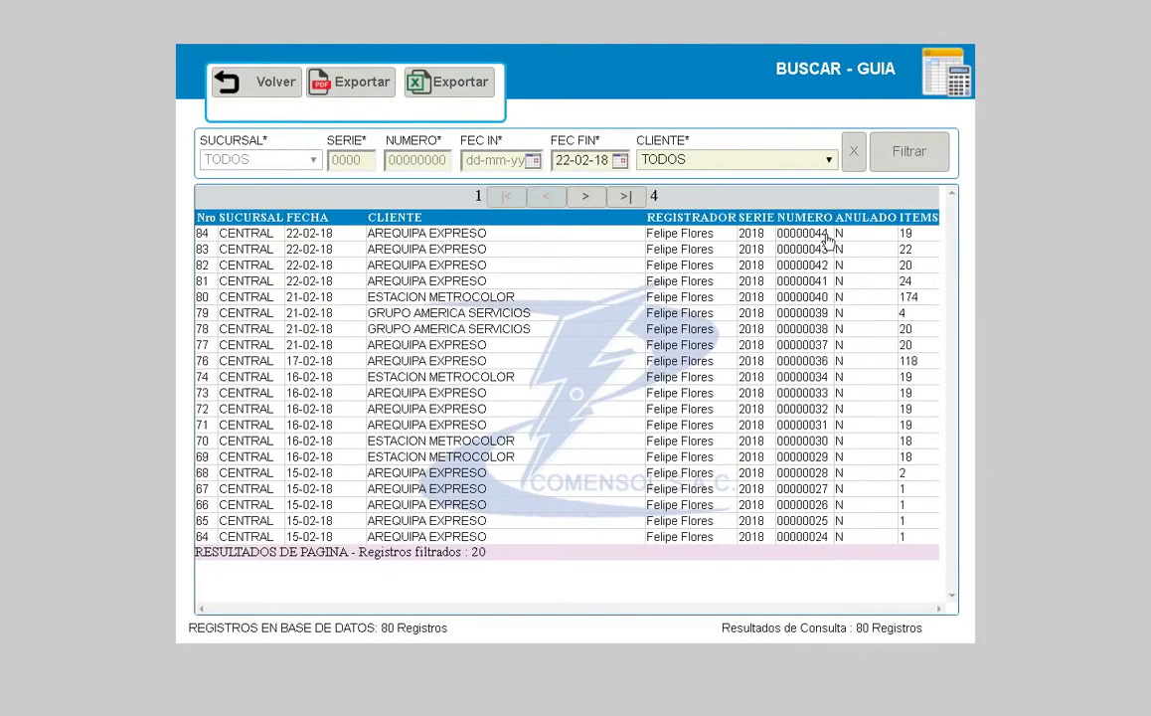
left_click(876, 238)
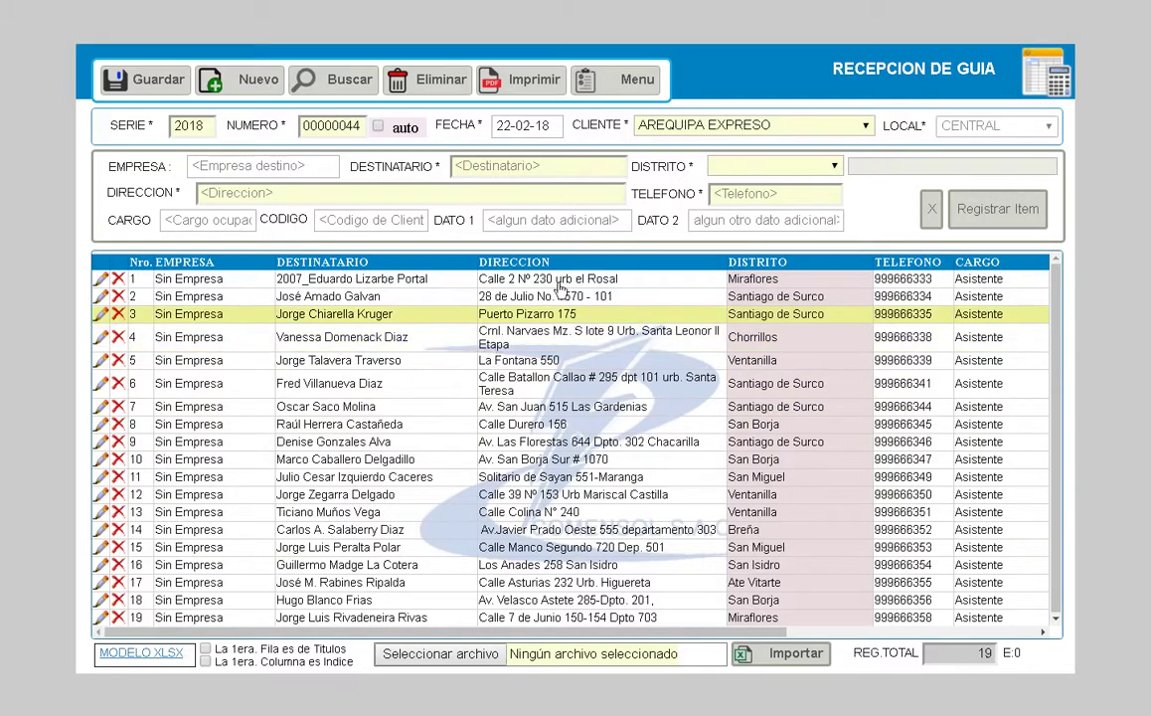
left_click(252, 83)
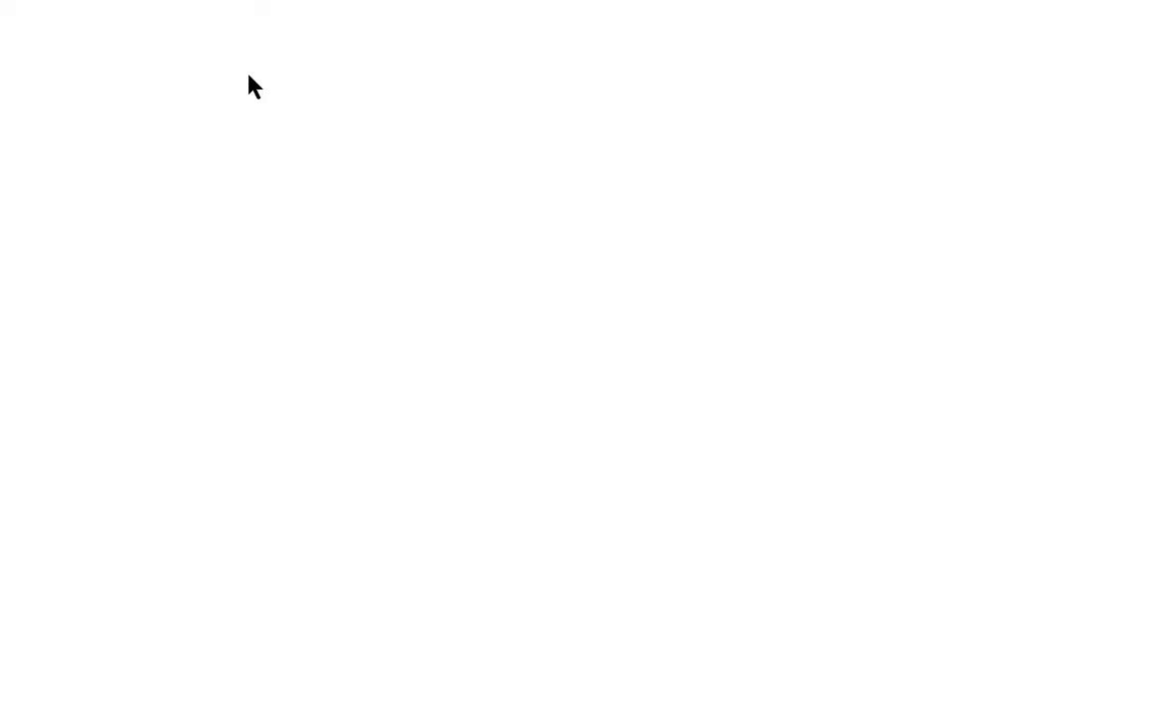